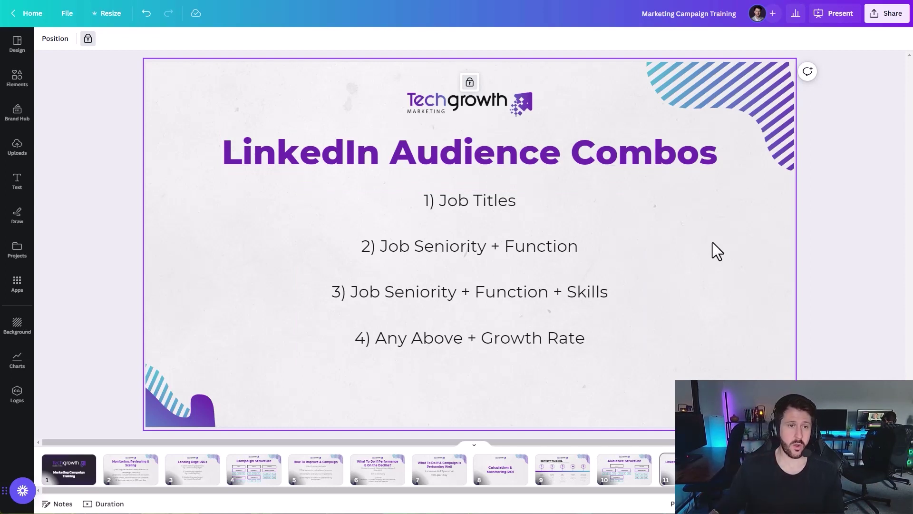
# - Switch to LinkedIn Campaign Manager and add the Human Resources Manager job title to the Lead generation campaign's included audience attributes
pyautogui.hotkey('alt', 'Tab')
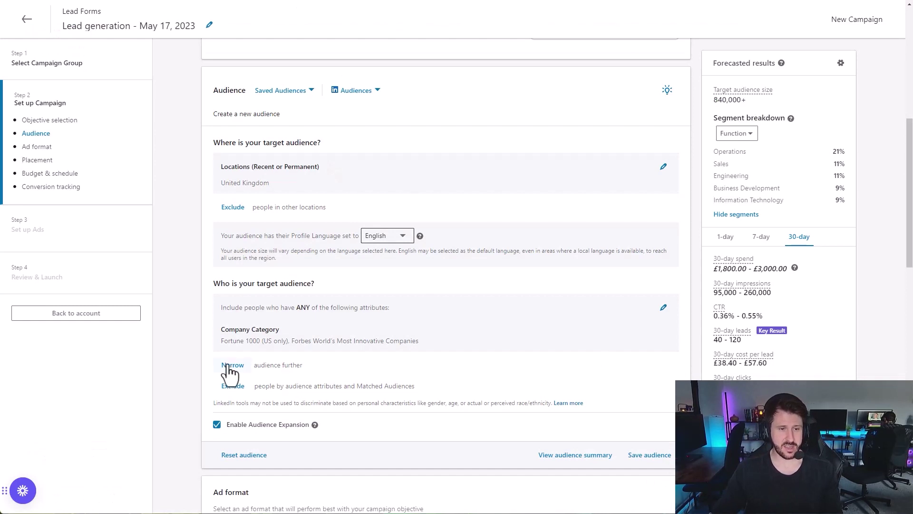
pyautogui.click(663, 307)
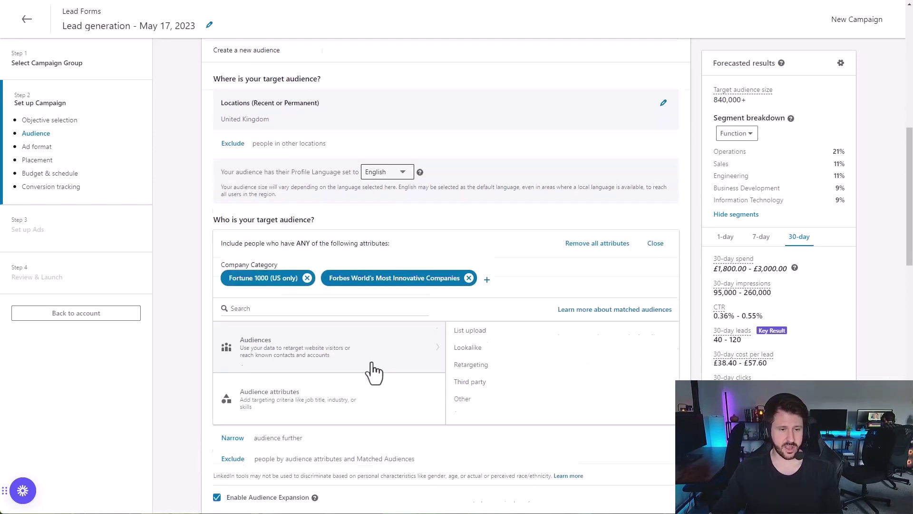
pyautogui.click(472, 351)
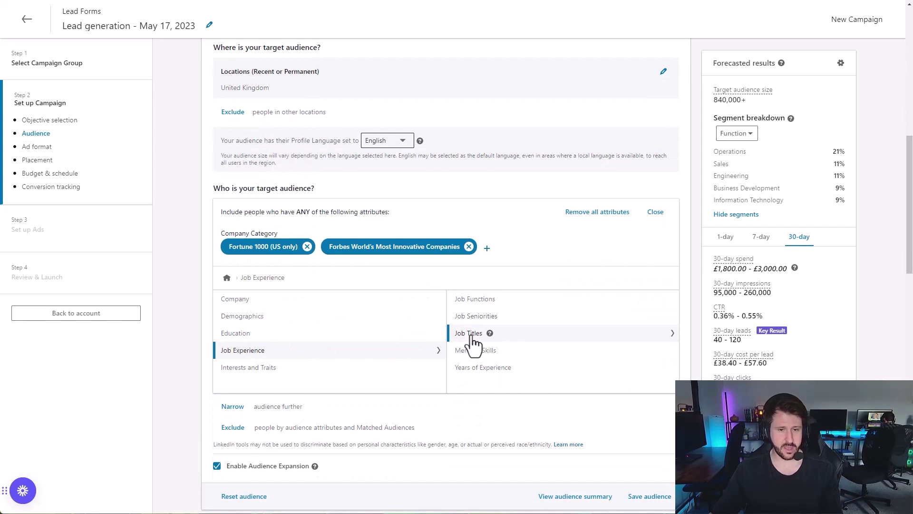
pyautogui.click(471, 333)
pyautogui.write('huma')
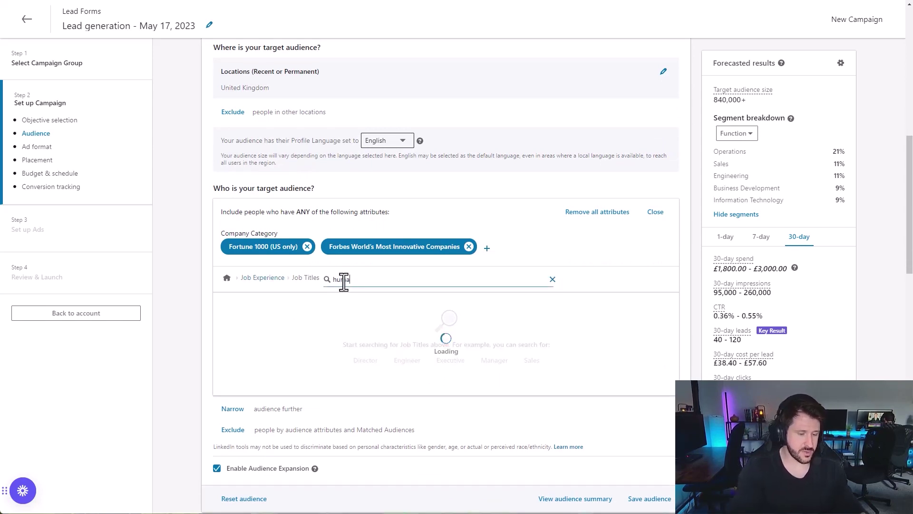
pyautogui.write('n re')
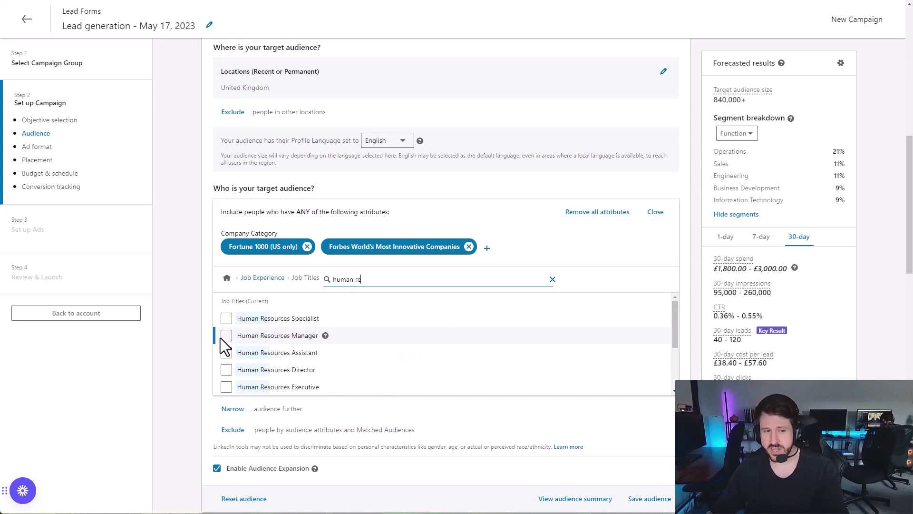
pyautogui.click(239, 344)
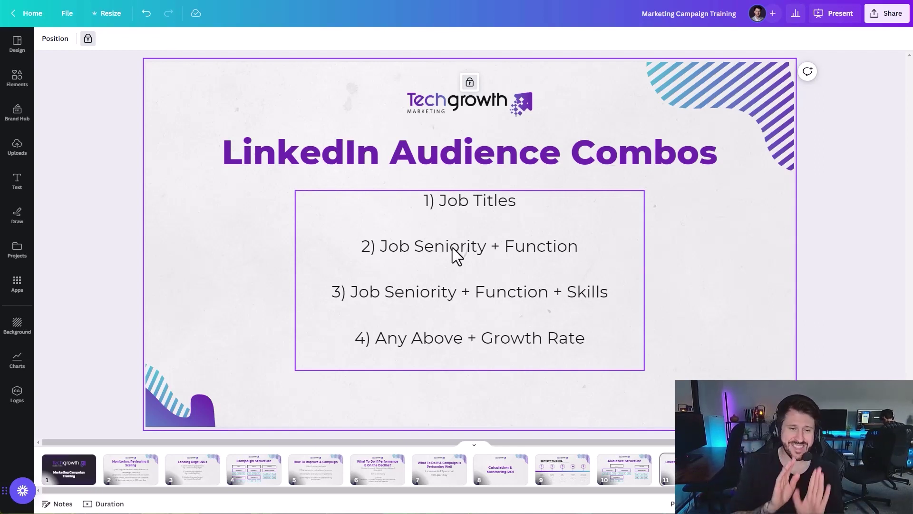
pyautogui.click(464, 298)
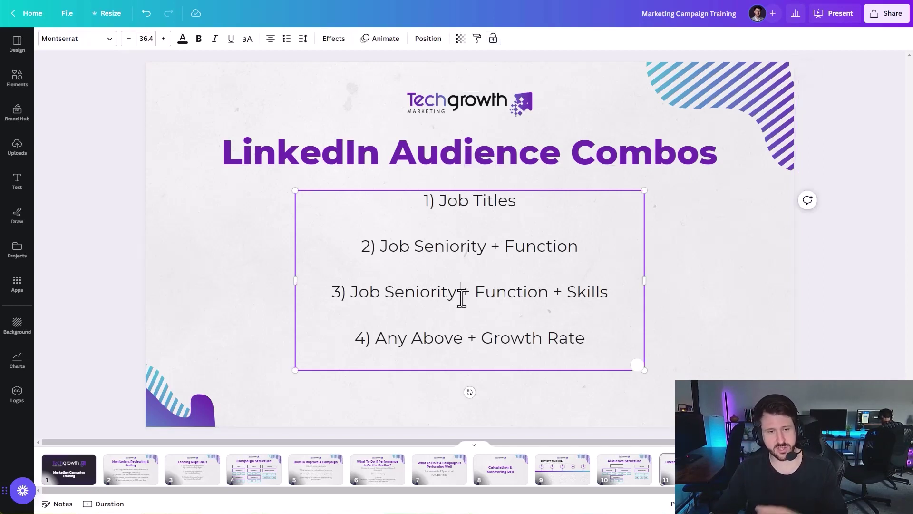
pyautogui.click(460, 293)
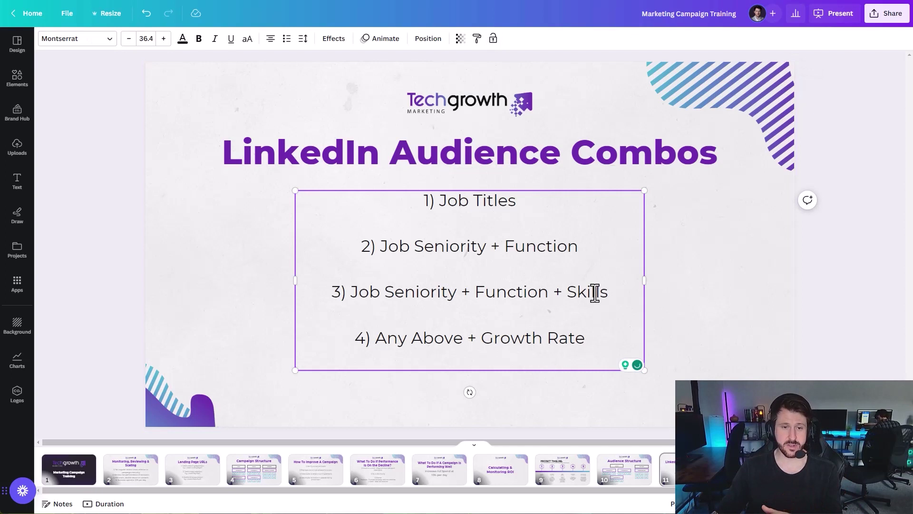
pyautogui.click(708, 283)
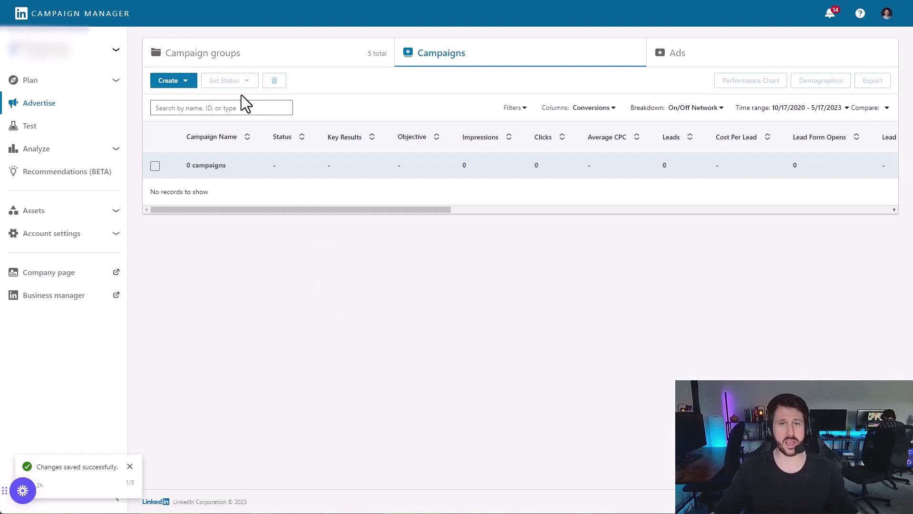
pyautogui.click(182, 85)
pyautogui.click(174, 115)
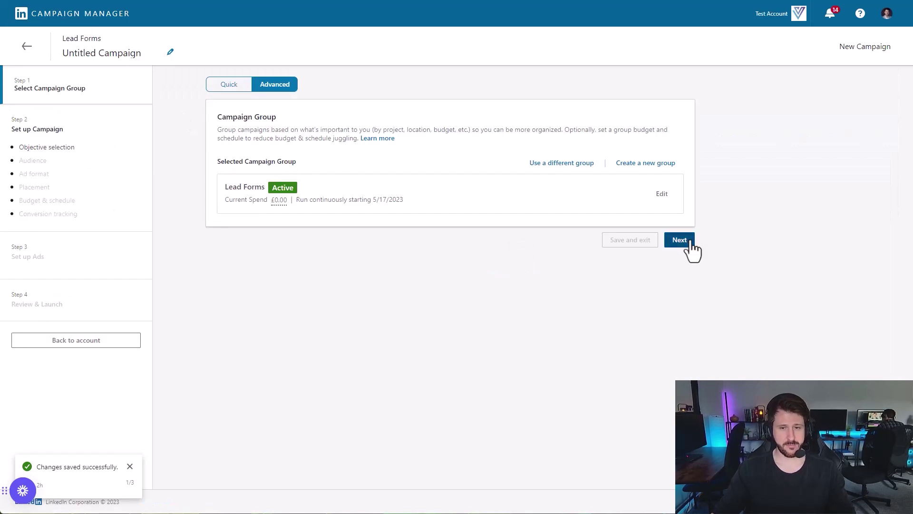
pyautogui.click(689, 243)
pyautogui.click(603, 212)
pyautogui.scroll(-4, 648, 219)
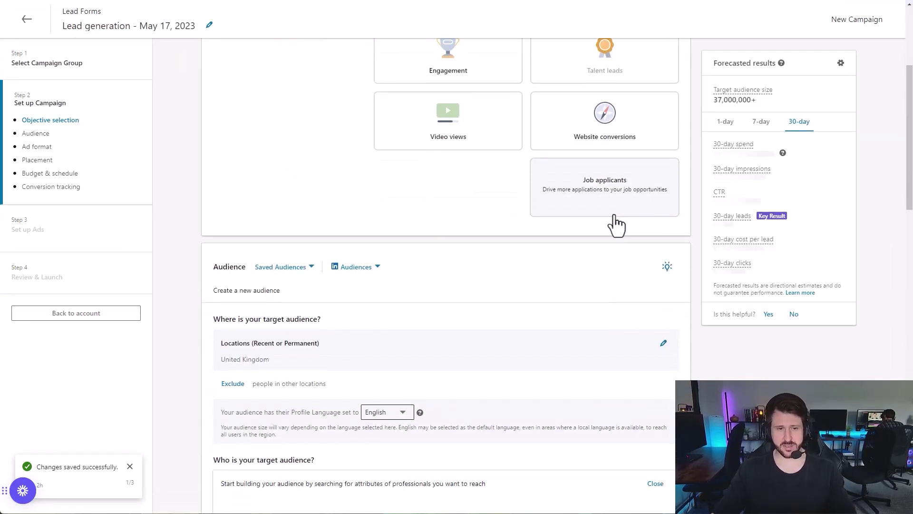
pyautogui.scroll(-4, 589, 217)
pyautogui.scroll(-1, 390, 301)
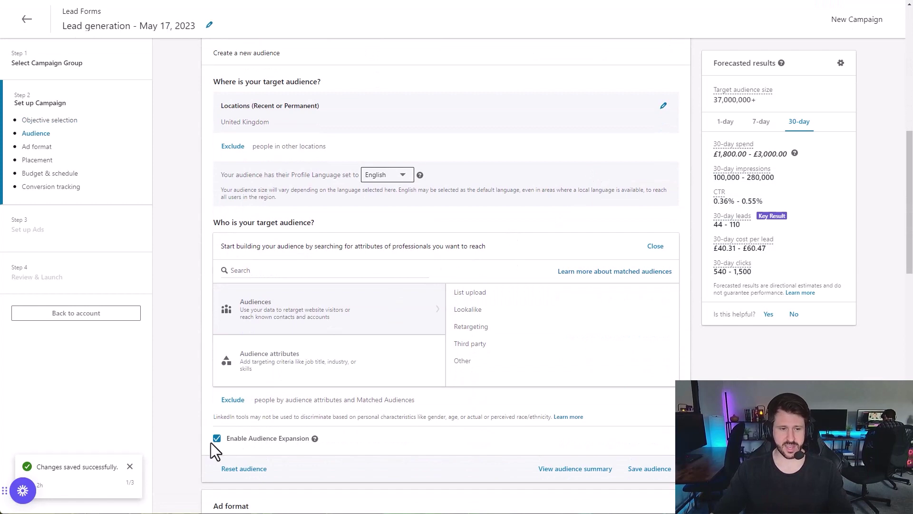
pyautogui.scroll(1, 252, 361)
pyautogui.scroll(-1, 309, 229)
pyautogui.scroll(-1, 328, 259)
pyautogui.scroll(2, 330, 259)
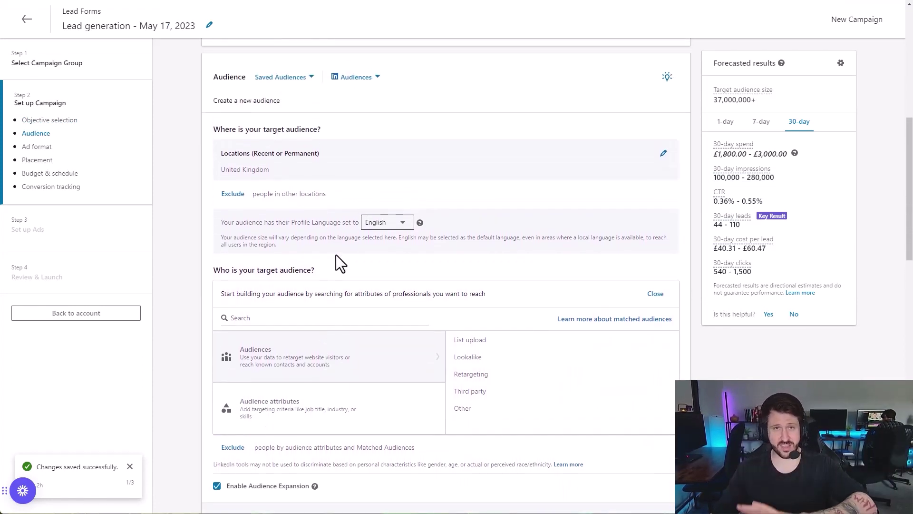
pyautogui.scroll(1, 340, 263)
pyautogui.scroll(-2, 293, 347)
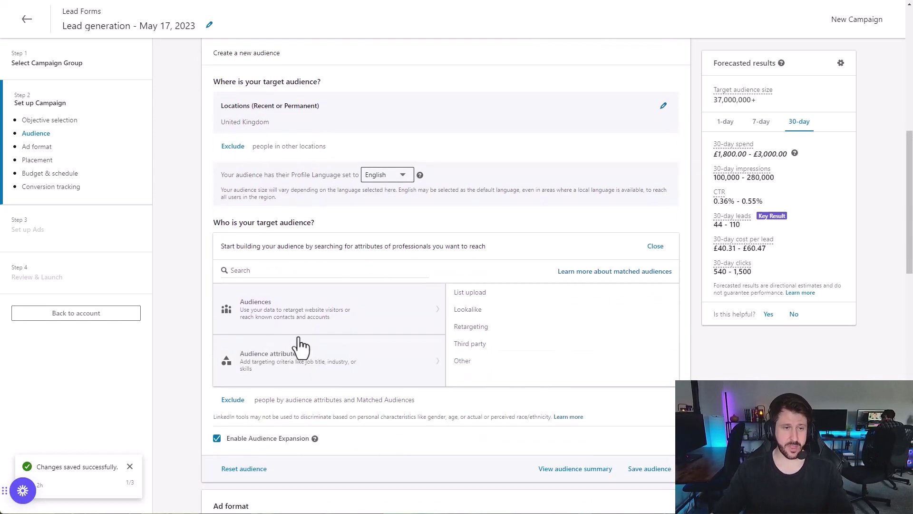
pyautogui.scroll(4, 266, 248)
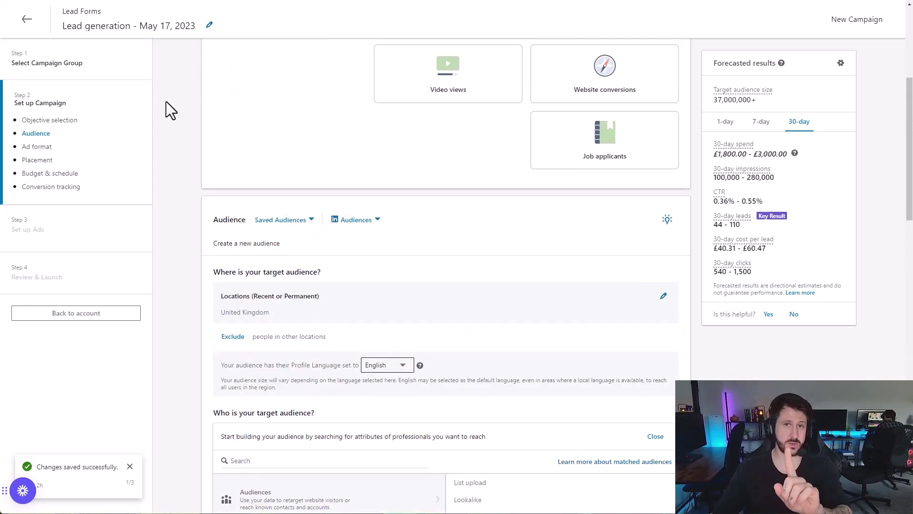
pyautogui.click(26, 19)
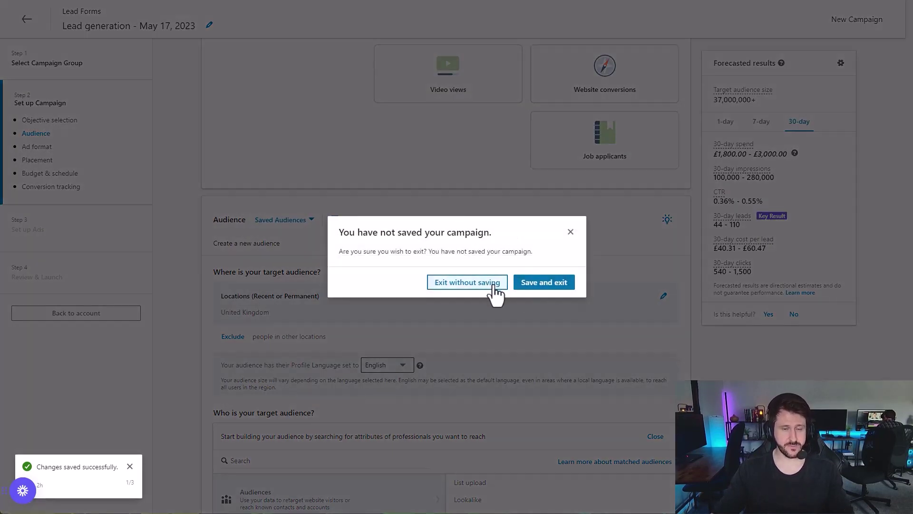
pyautogui.click(494, 285)
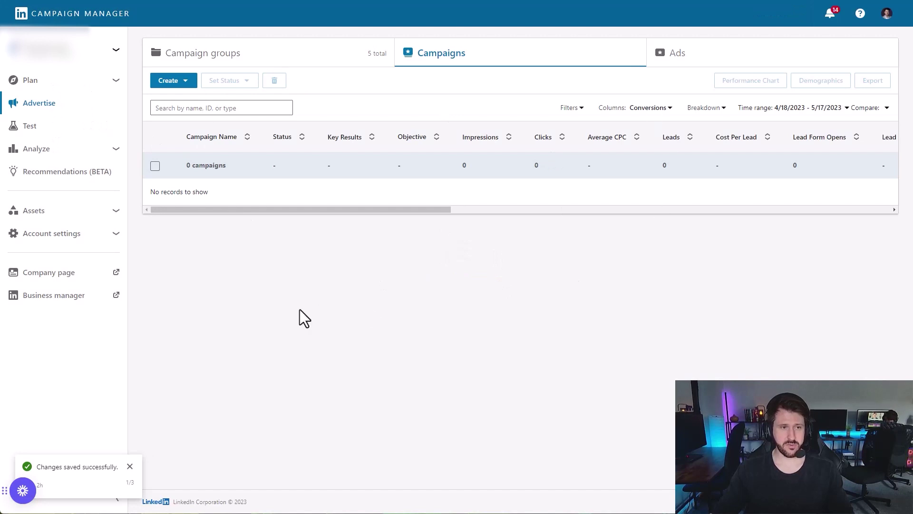
# - Open the account's saved audiences and filter them to Account access
pyautogui.click(48, 82)
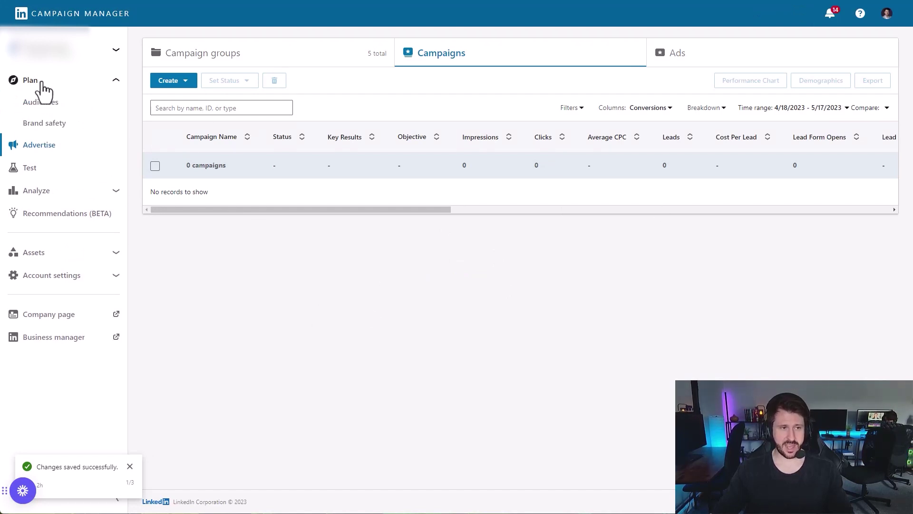
pyautogui.click(48, 106)
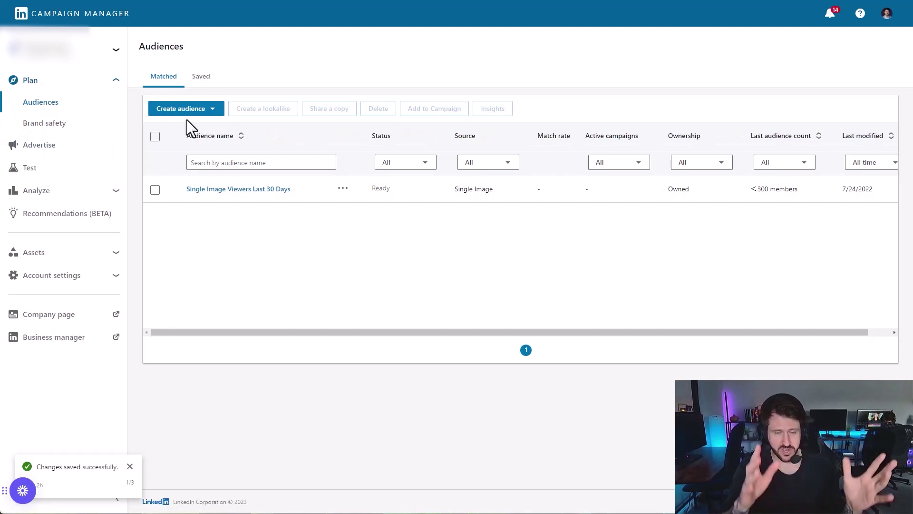
pyautogui.click(205, 81)
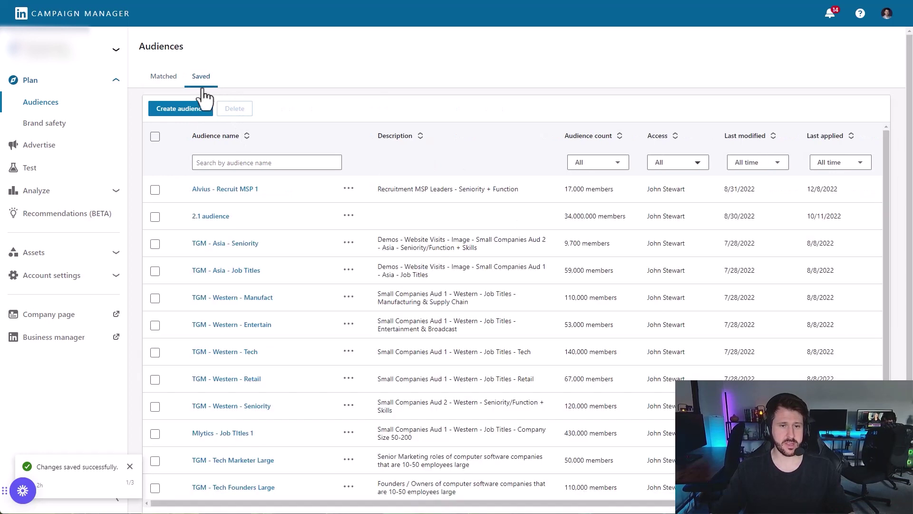
pyautogui.click(671, 164)
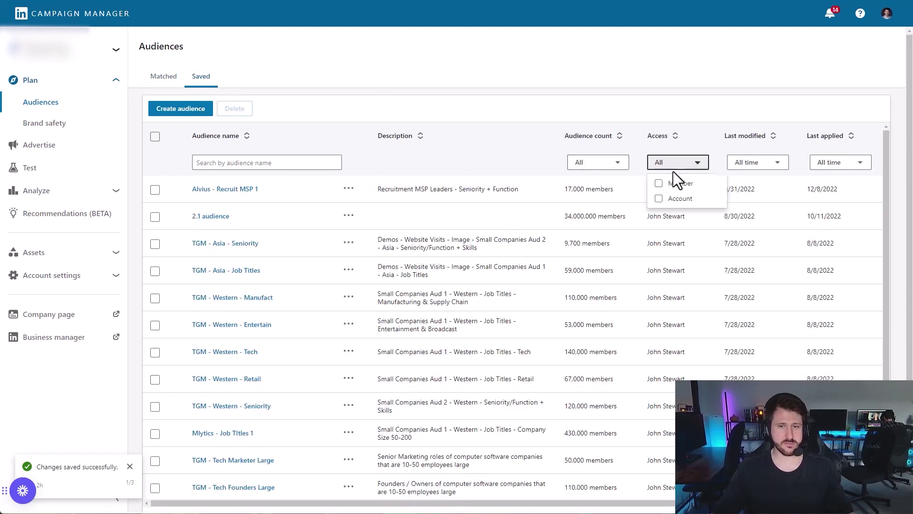
pyautogui.click(659, 198)
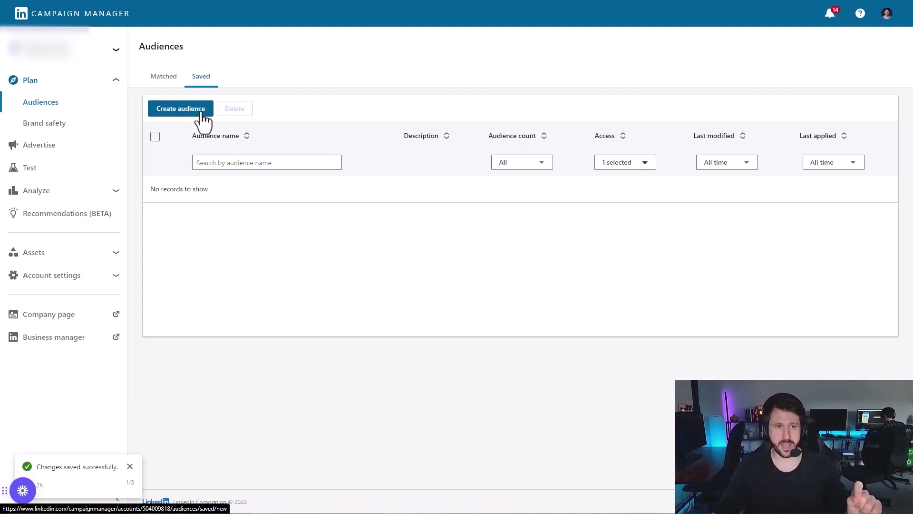
# - Create a new saved audience, keep its editing pane open and dismiss the draft notice
pyautogui.click(204, 119)
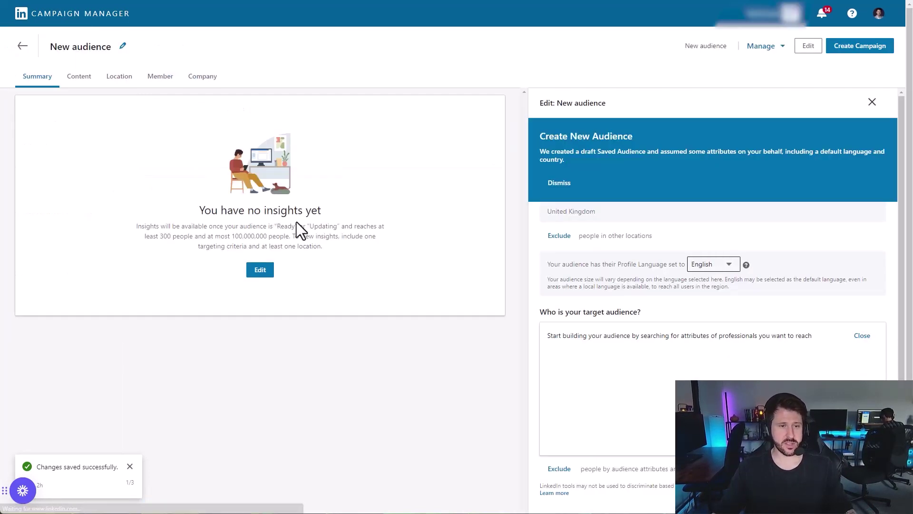
pyautogui.click(872, 103)
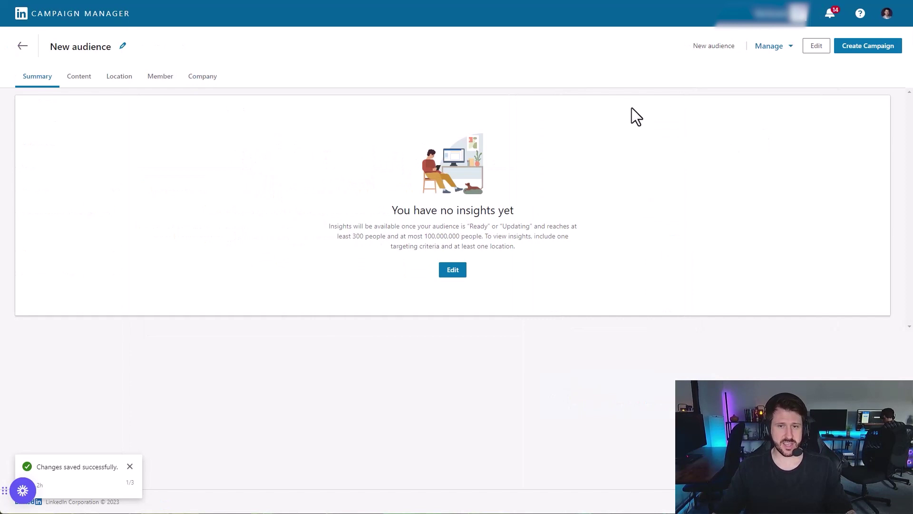
pyautogui.click(809, 46)
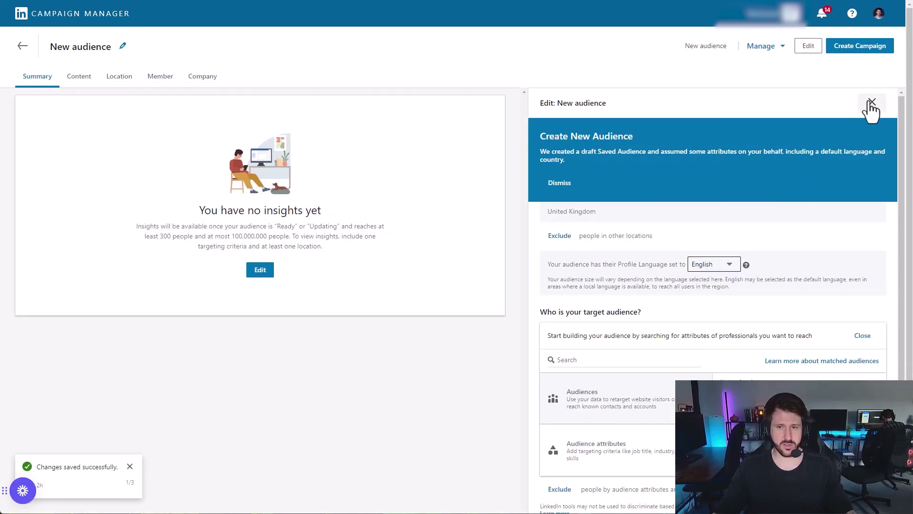
pyautogui.click(570, 185)
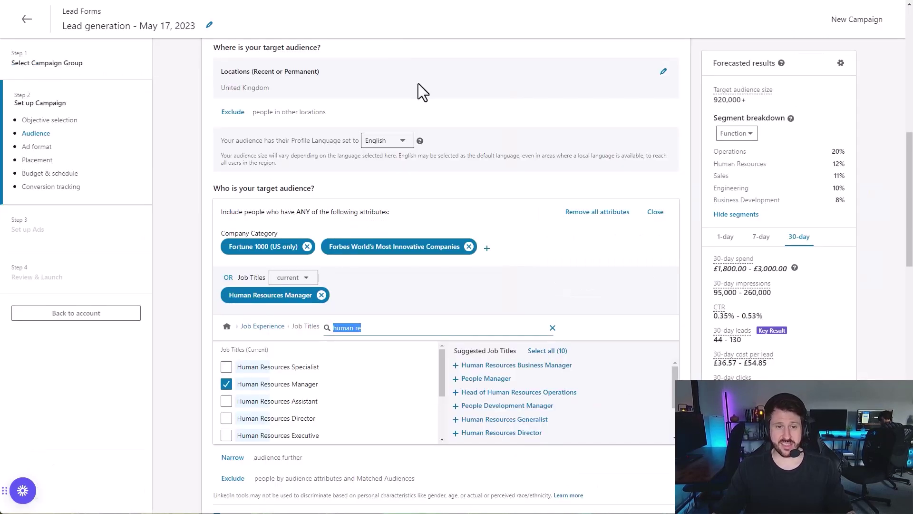
pyautogui.scroll(5, 466, 197)
pyautogui.scroll(-2, 386, 244)
pyautogui.scroll(-6, 386, 244)
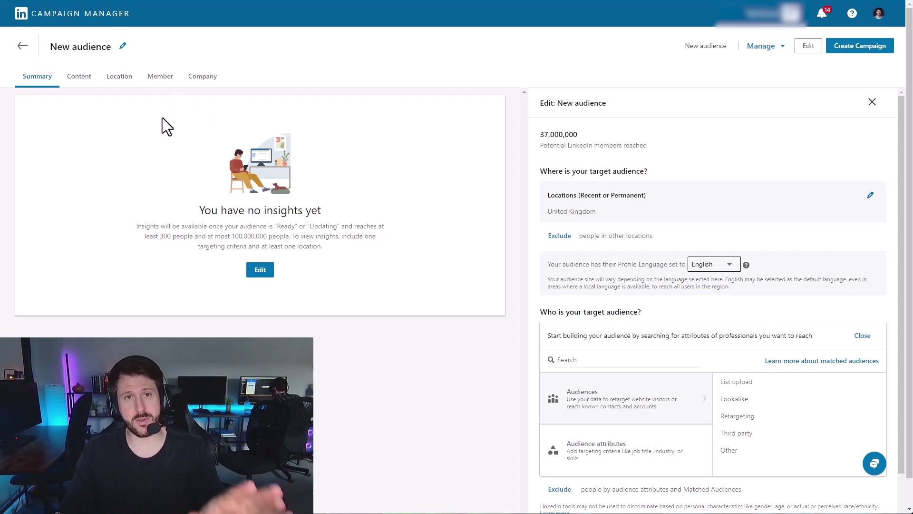
# - Enter Job Titles as the new audience's name
pyautogui.click(123, 46)
pyautogui.tripleClick(100, 50)
pyautogui.write('Job Titles')
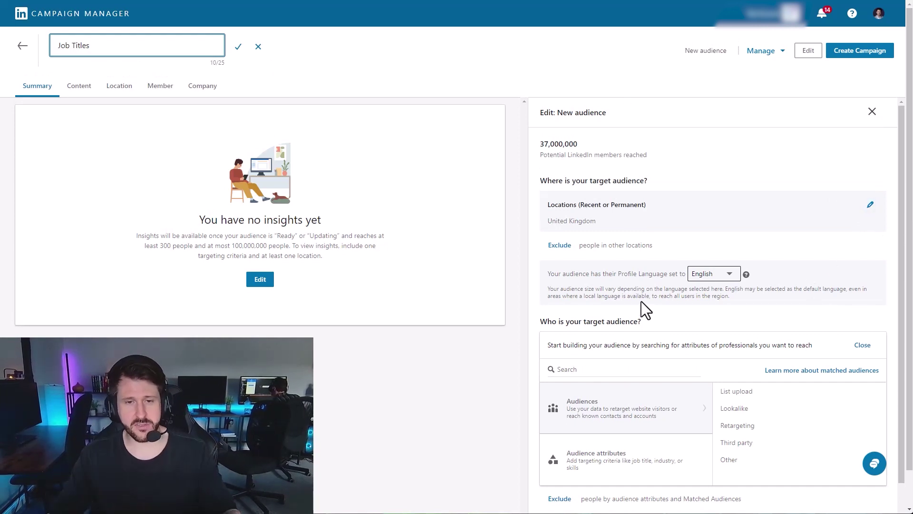
# - Search the current job titles for "Human res" and include Human Resources Manager in the target audience
pyautogui.click(863, 345)
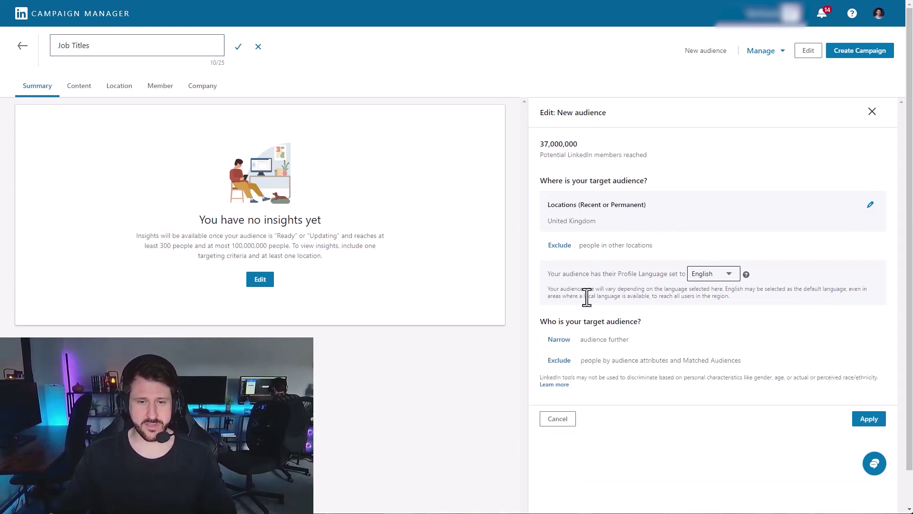
pyautogui.click(558, 340)
pyautogui.scroll(-1, 590, 276)
pyautogui.click(624, 415)
pyautogui.click(745, 403)
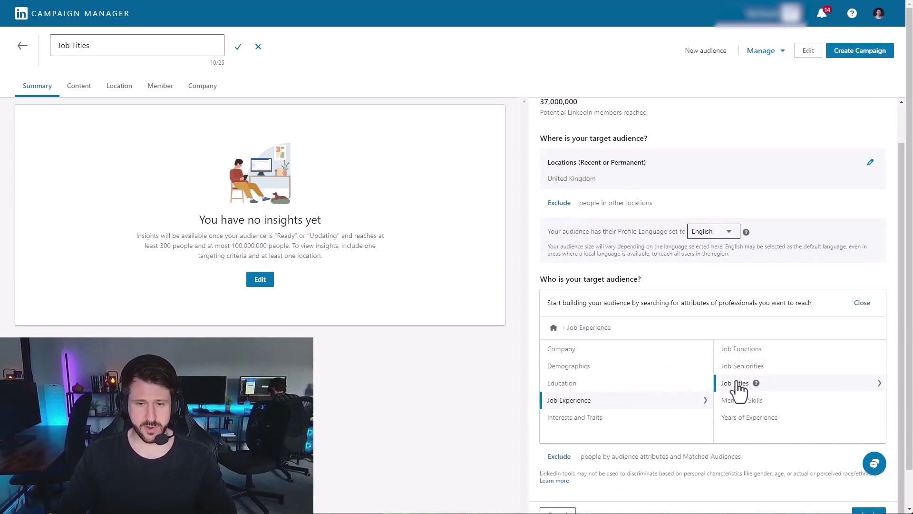
pyautogui.click(735, 382)
pyautogui.click(661, 327)
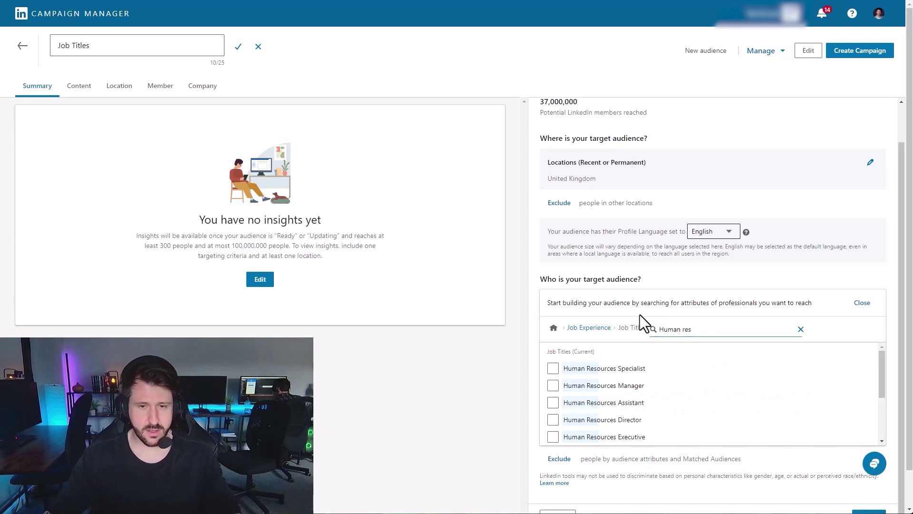
pyautogui.click(555, 381)
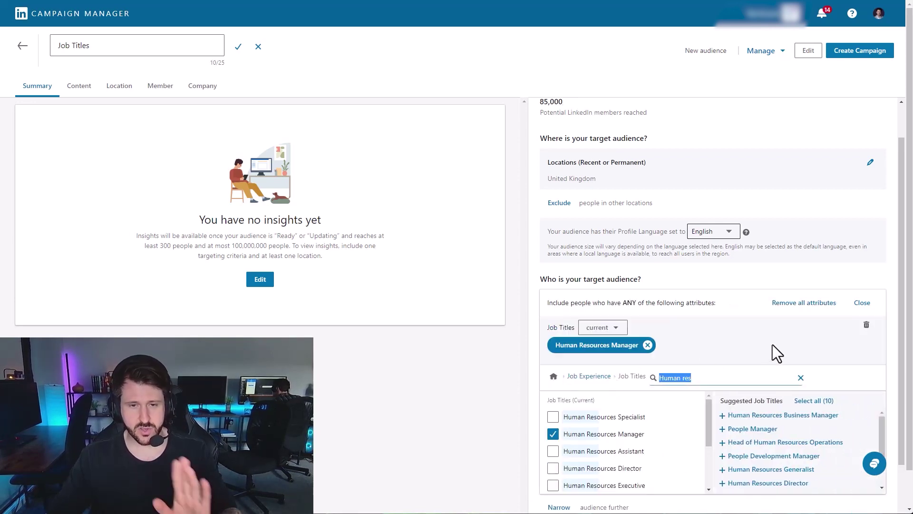
# - Finish the job title criterion and open the Company Size attribute as a further narrowing condition for the audience
pyautogui.click(863, 302)
pyautogui.scroll(-1, 744, 312)
pyautogui.click(554, 366)
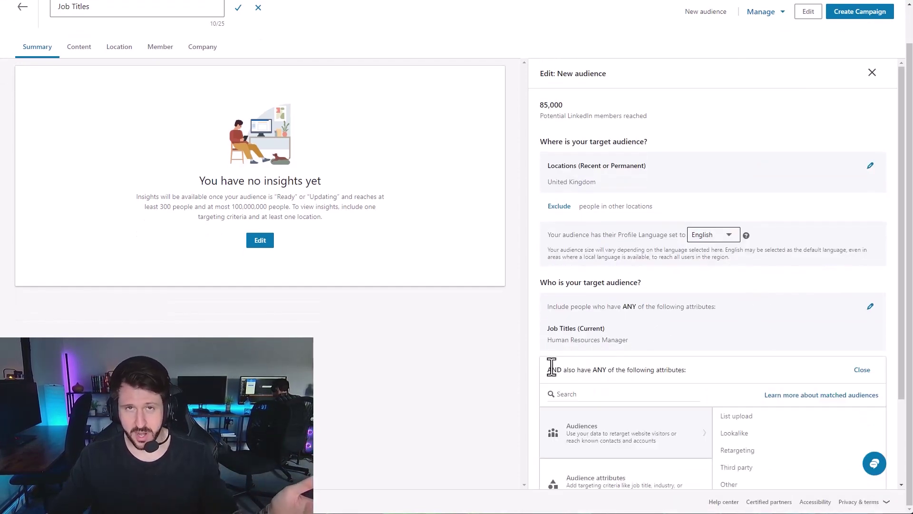
pyautogui.scroll(-2, 592, 404)
pyautogui.click(615, 405)
pyautogui.click(742, 332)
pyautogui.scroll(-3, 752, 362)
pyautogui.click(745, 397)
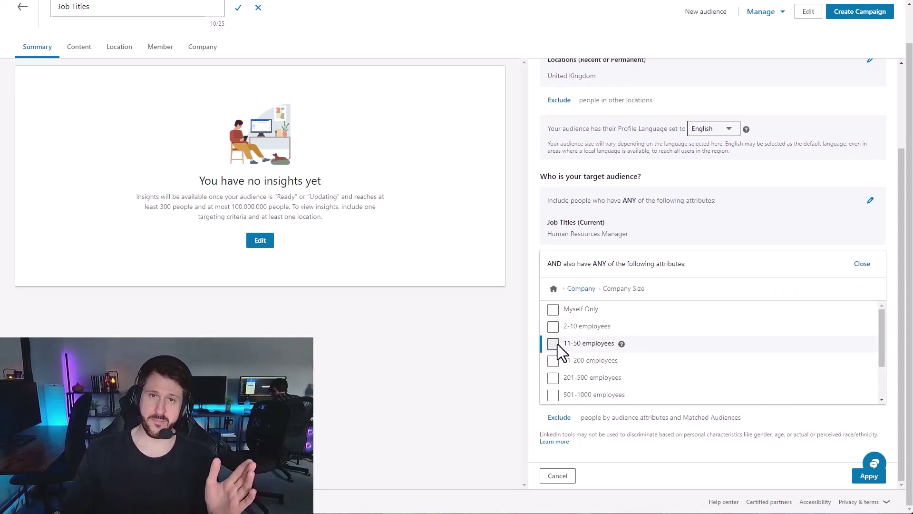
# - Try targeting companies with 5001-10,000 and 10,001+ employees, and clear both ranges again
pyautogui.scroll(-2, 618, 352)
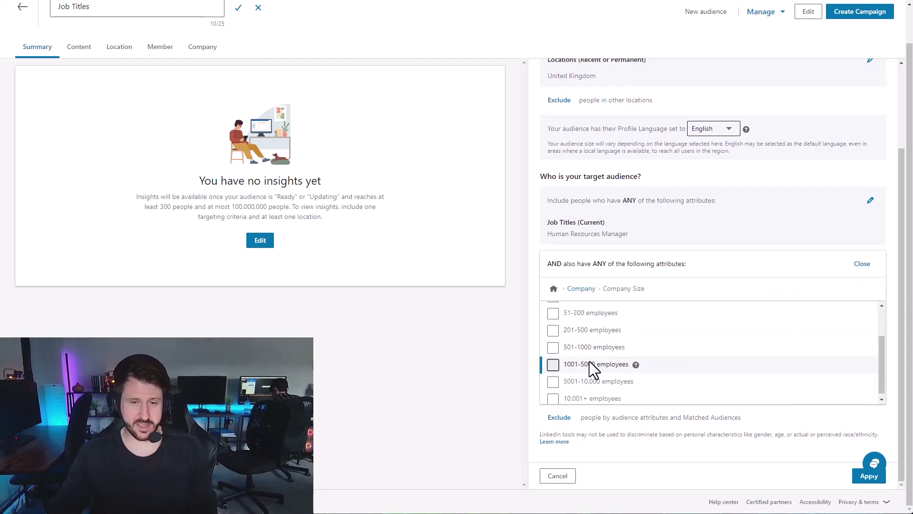
pyautogui.click(553, 383)
pyautogui.click(553, 440)
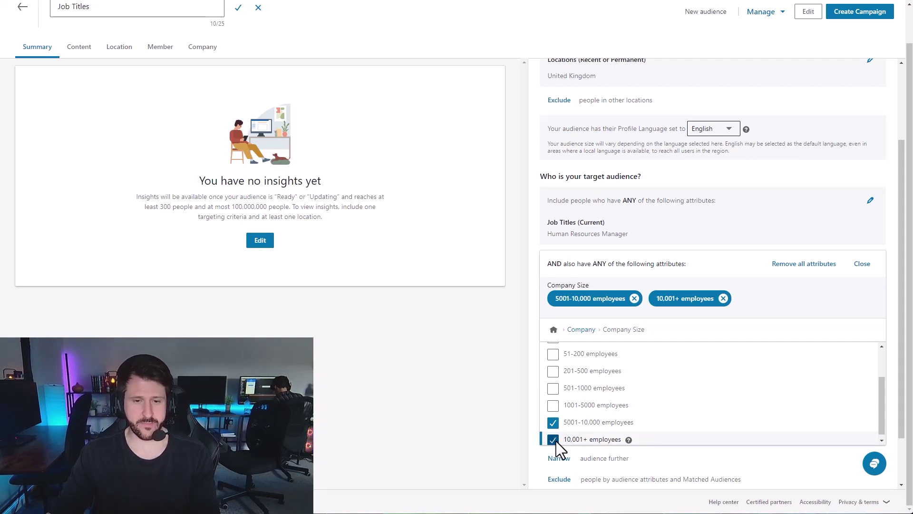
pyautogui.click(554, 439)
pyautogui.click(554, 424)
# - Narrow the audience to companies with 11-50 and 51-200 employees and finish the company size criterion
pyautogui.scroll(1, 559, 378)
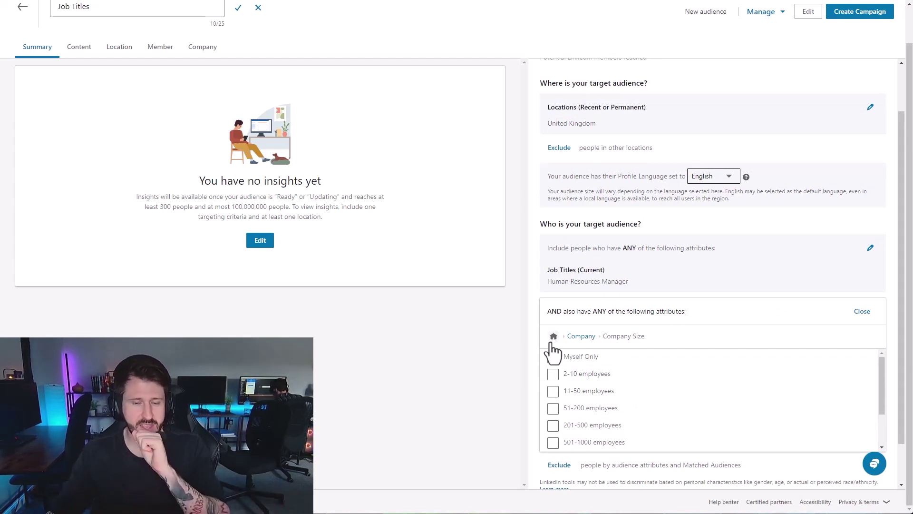
pyautogui.click(553, 391)
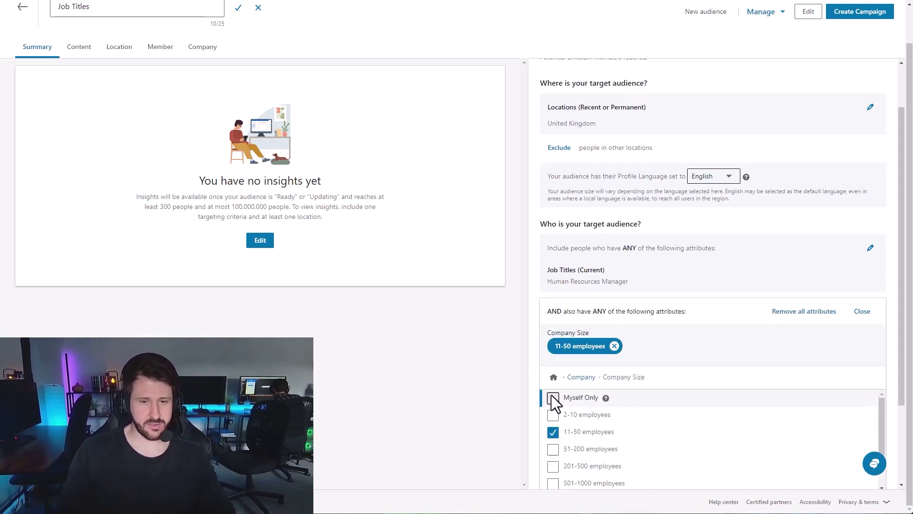
pyautogui.click(553, 449)
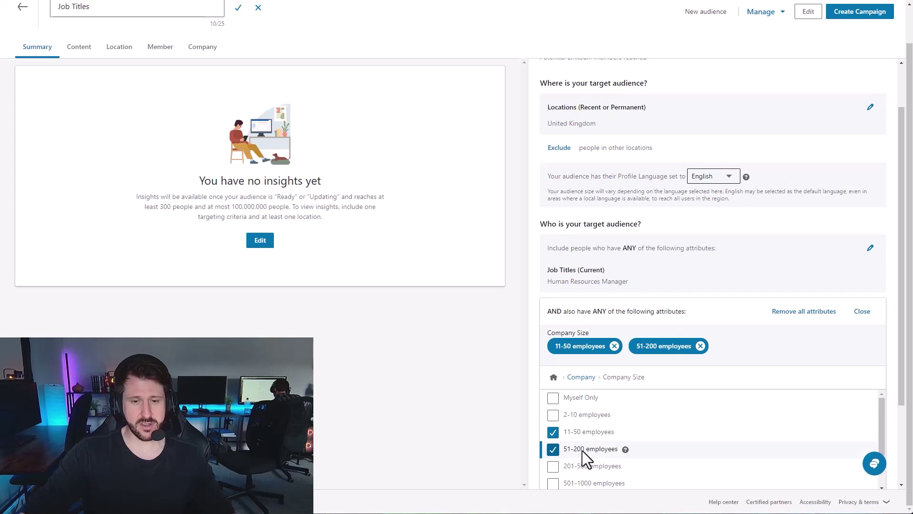
pyautogui.click(862, 311)
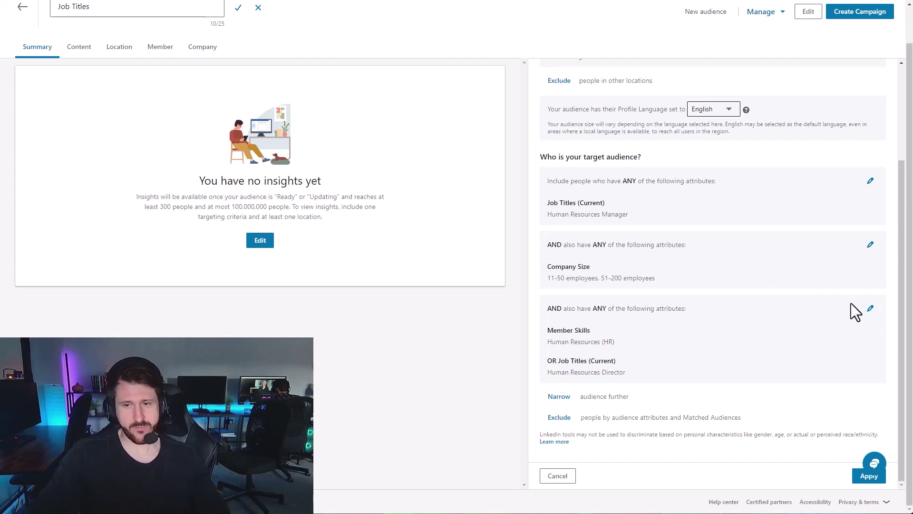
# - Split the third criteria group so the Human Resources (HR) skill and the Human Resources Director title are both required
pyautogui.click(870, 308)
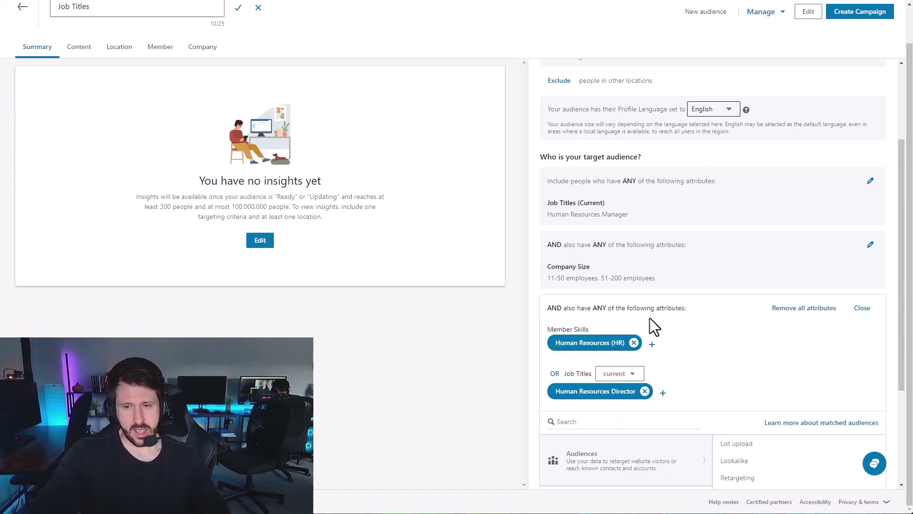
pyautogui.click(556, 374)
pyautogui.click(572, 400)
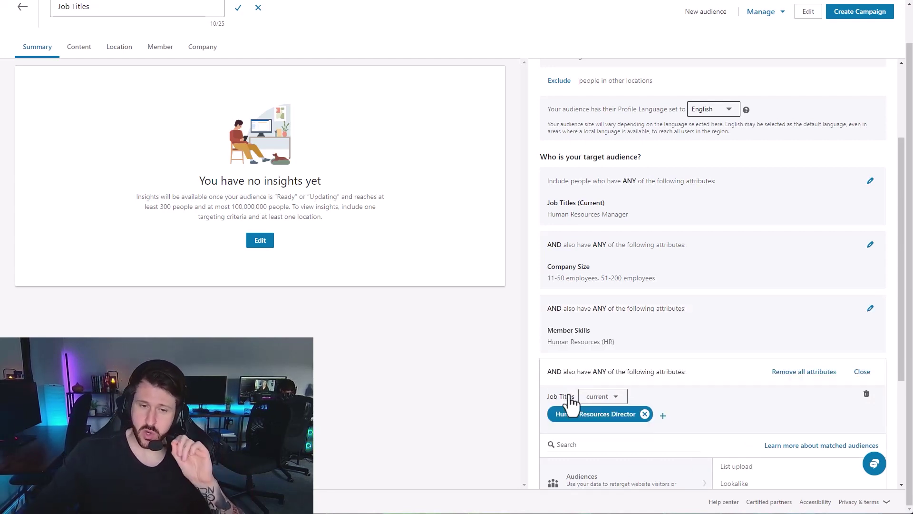
pyautogui.click(863, 372)
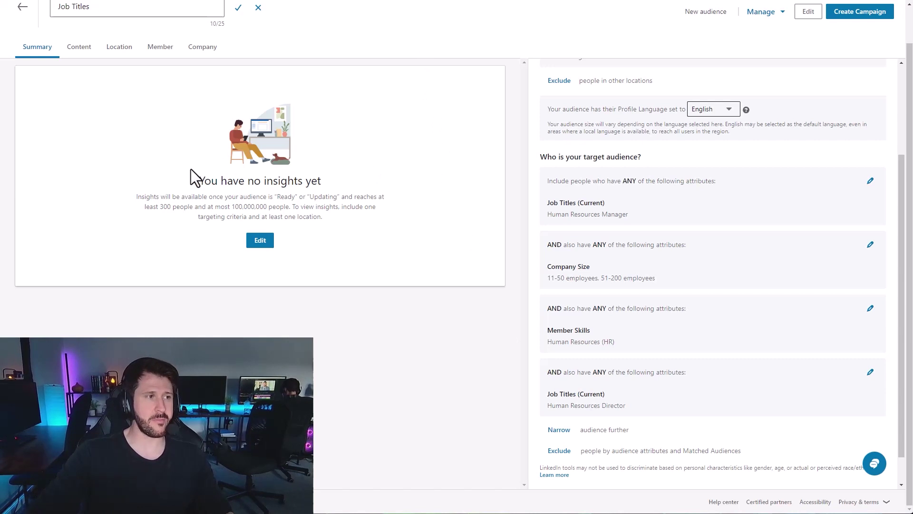
# - Remove the Human Resources Director job title and the Human Resources (HR) member skill from the narrowing criteria
pyautogui.click(871, 373)
pyautogui.click(652, 413)
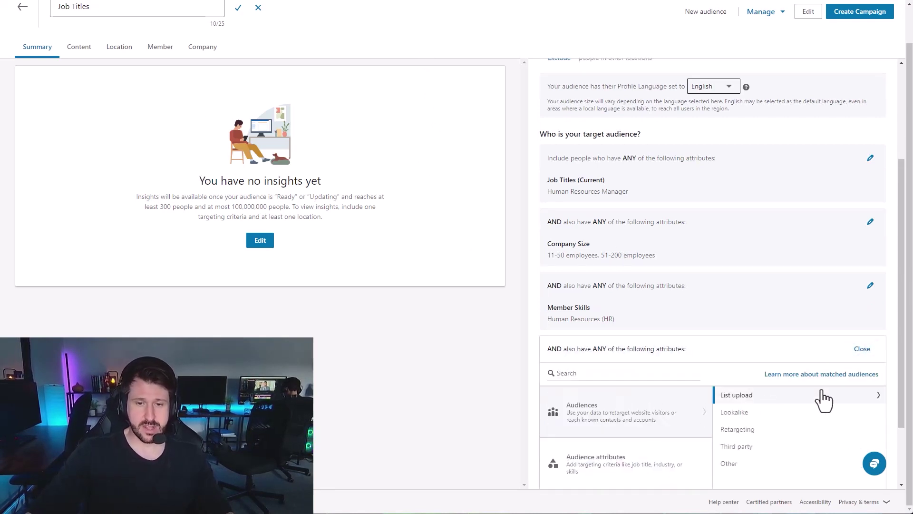
pyautogui.click(861, 349)
pyautogui.click(872, 344)
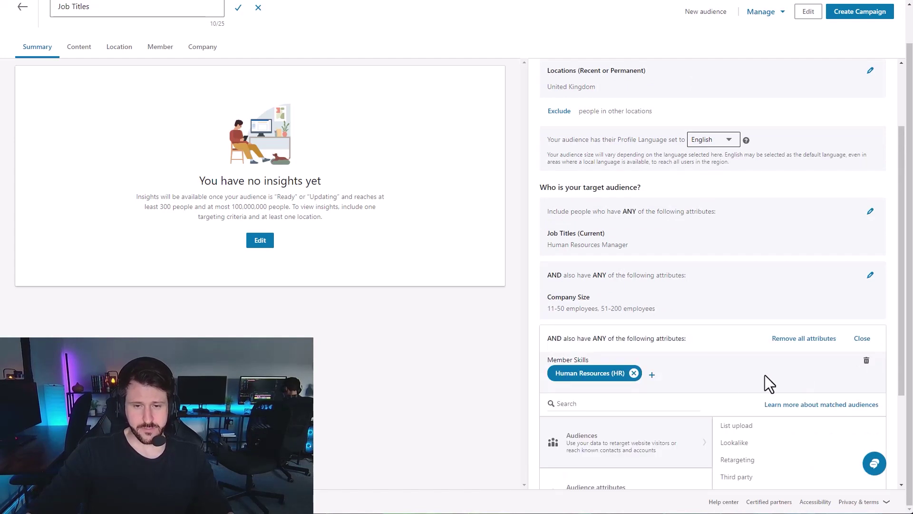
pyautogui.click(639, 374)
pyautogui.click(863, 339)
pyautogui.click(611, 367)
pyautogui.moveTo(552, 358); pyautogui.dragTo(645, 369)
pyautogui.click(647, 369)
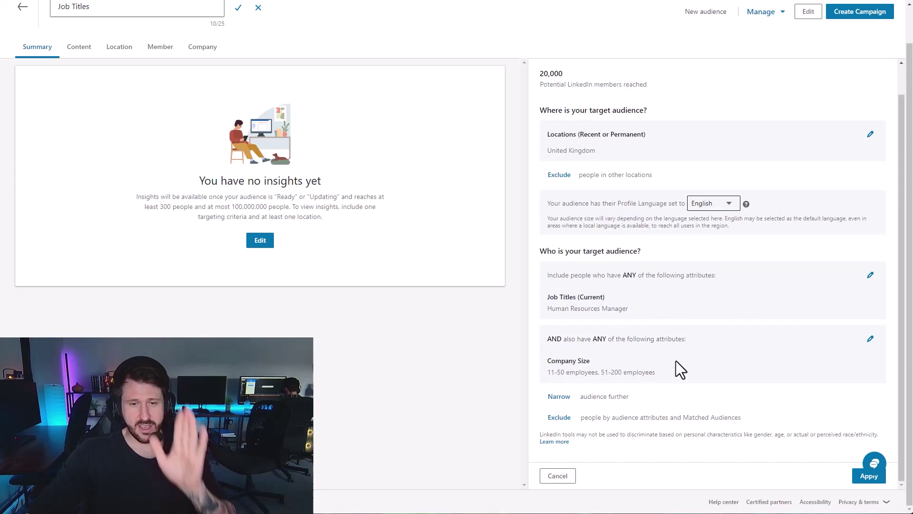
# - View the options for excluding people by attributes and matched audiences, and close them without adding an exclusion
pyautogui.scroll(3, 685, 343)
pyautogui.scroll(-2, 590, 392)
pyautogui.click(557, 457)
pyautogui.scroll(-3, 659, 394)
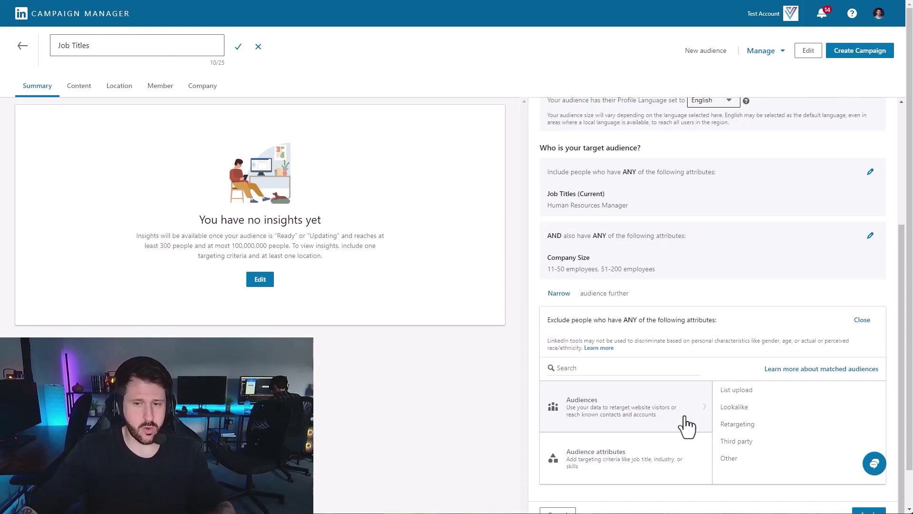
pyautogui.click(861, 321)
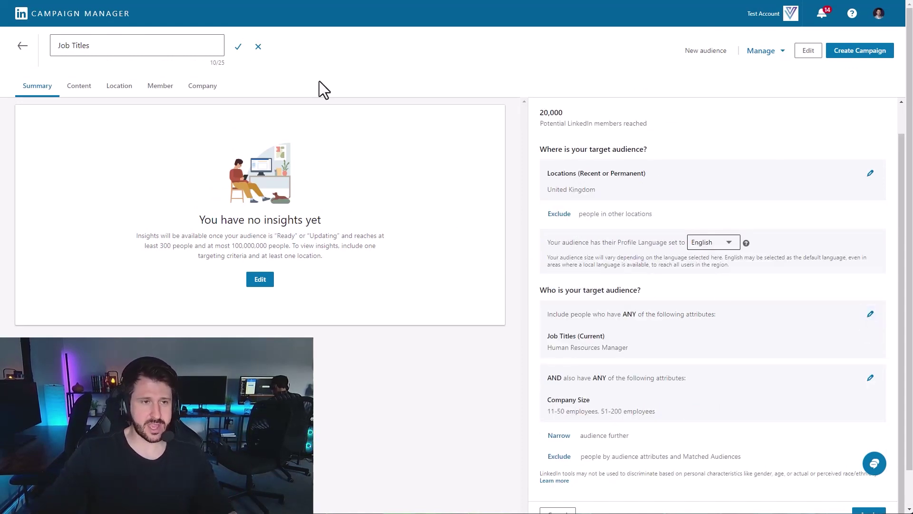
# - Apply the targeting criteria and review the audience's summary insights
pyautogui.scroll(-1, 815, 307)
pyautogui.click(859, 482)
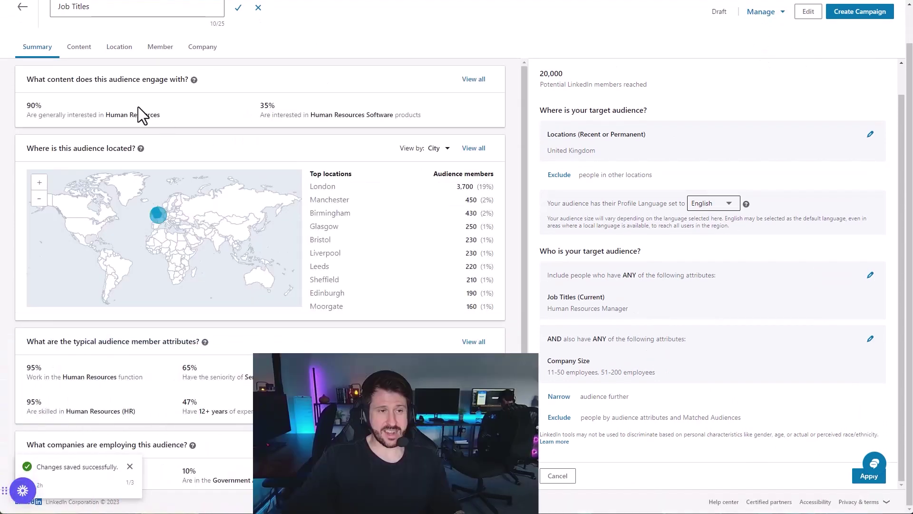
pyautogui.scroll(-3, 203, 252)
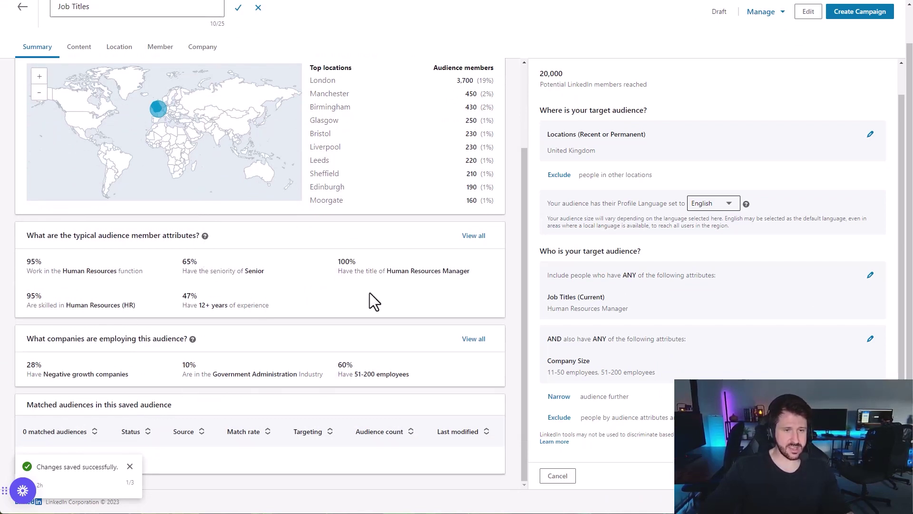
pyautogui.scroll(3, 285, 229)
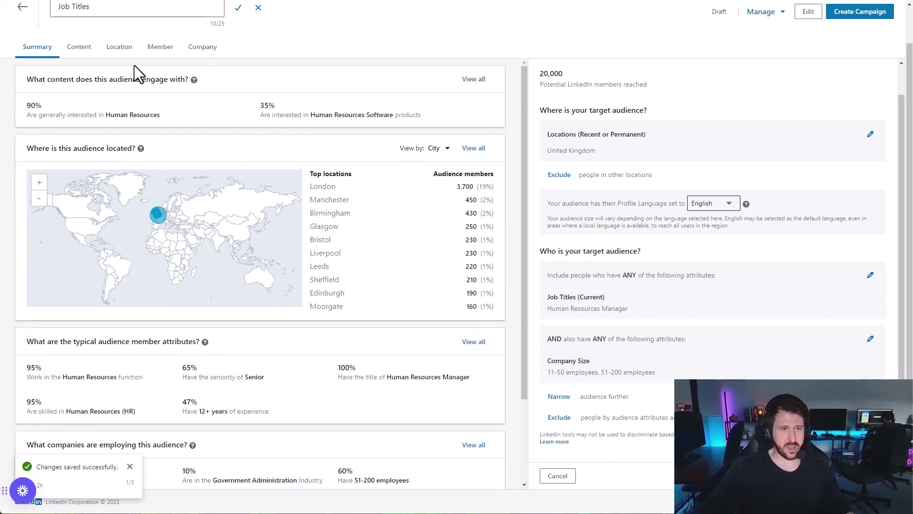
# - Examine the audience's content interests, locations and member insights, including job functions, seniority, experience and skills
pyautogui.click(79, 48)
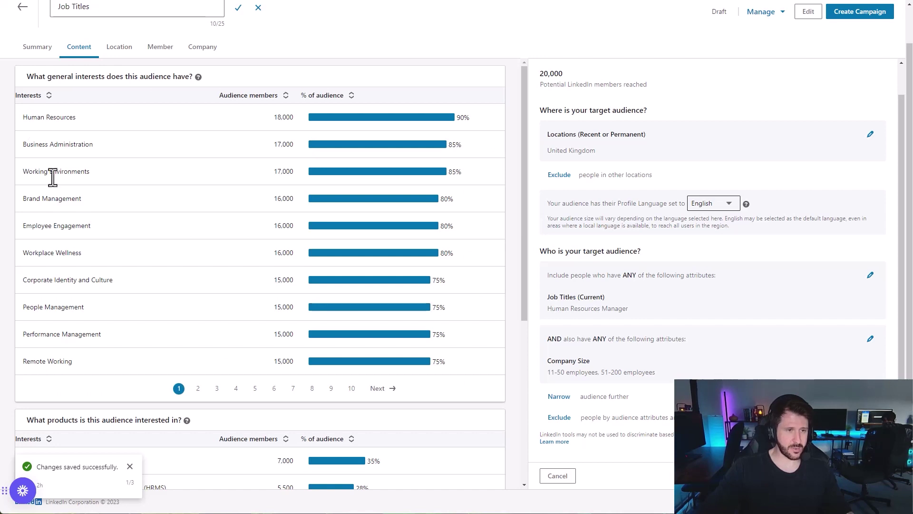
pyautogui.click(119, 47)
pyautogui.click(162, 56)
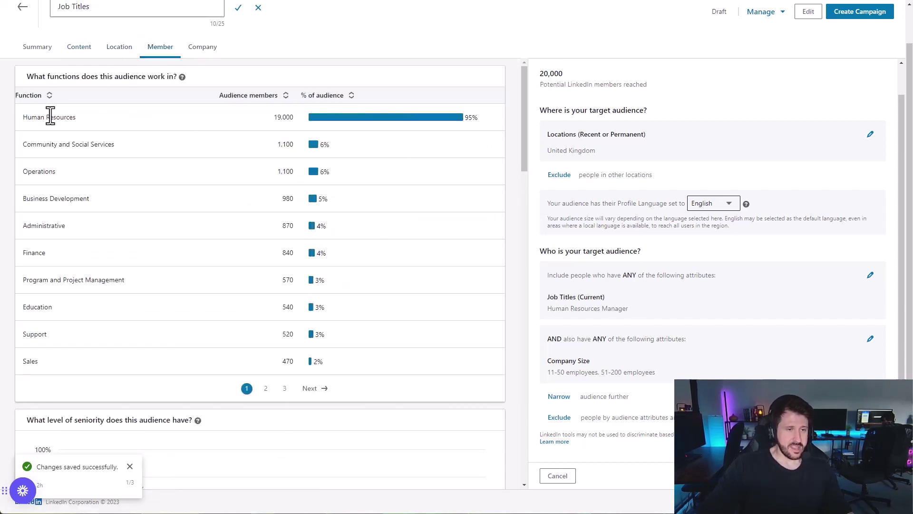
pyautogui.scroll(-6, 151, 121)
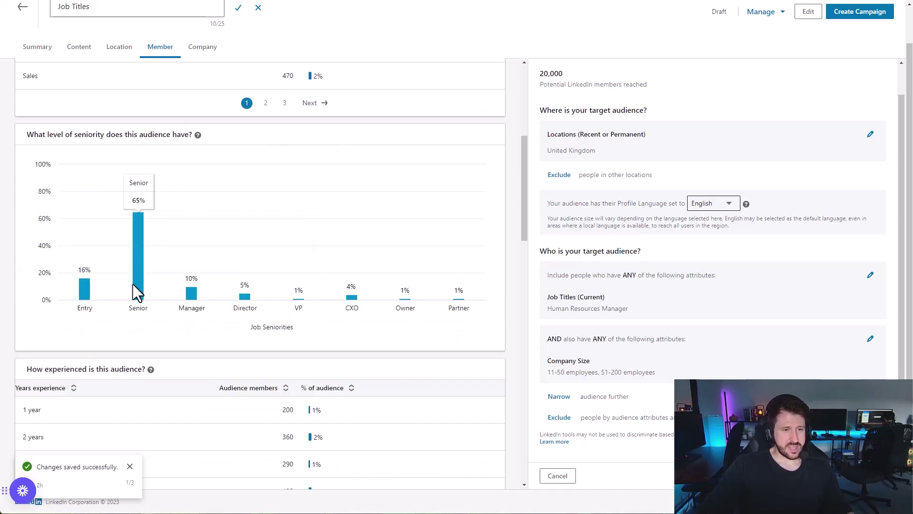
pyautogui.scroll(-4, 219, 288)
pyautogui.scroll(-2, 314, 286)
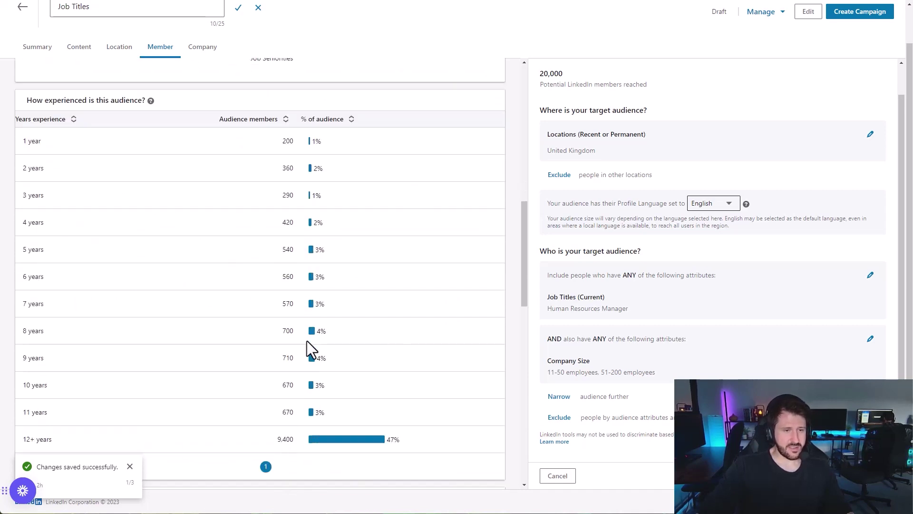
pyautogui.scroll(-3, 319, 323)
pyautogui.scroll(-3, 320, 283)
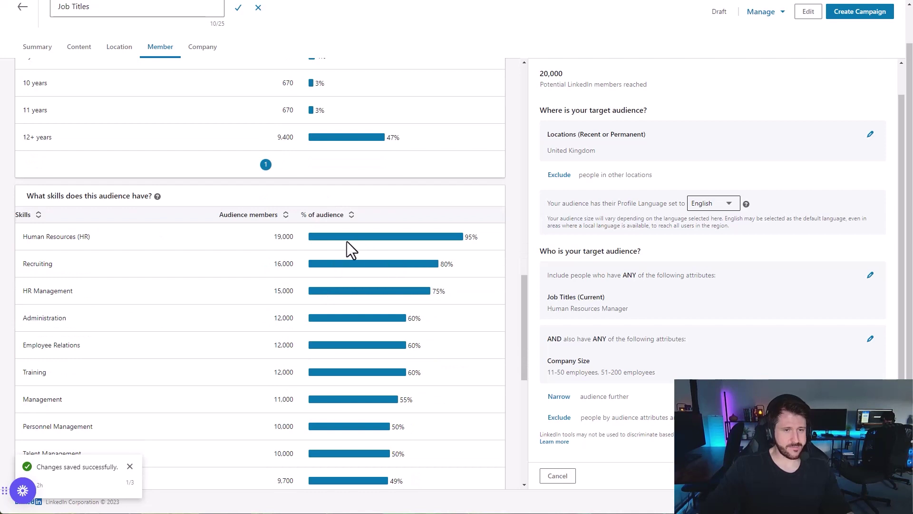
# - Confirm the audience's title and save the audience as Job Titles V1
pyautogui.scroll(3, 728, 267)
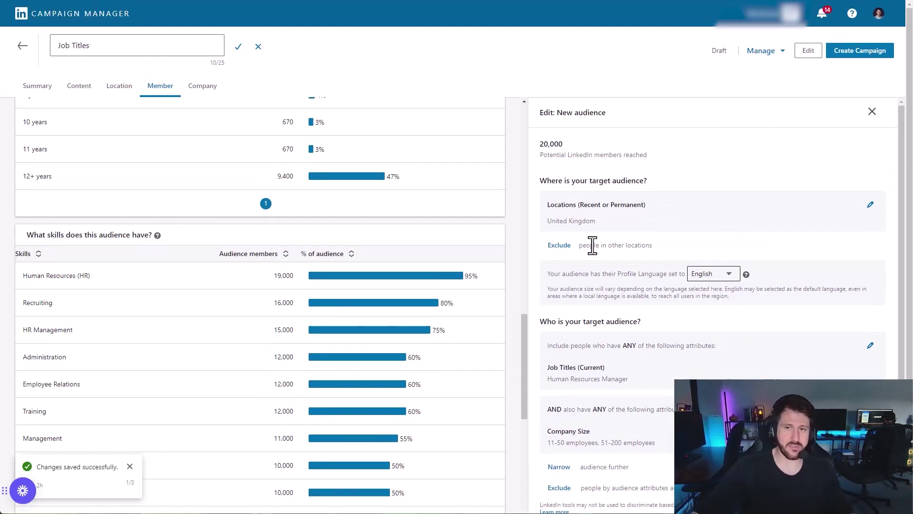
pyautogui.click(238, 47)
pyautogui.click(781, 48)
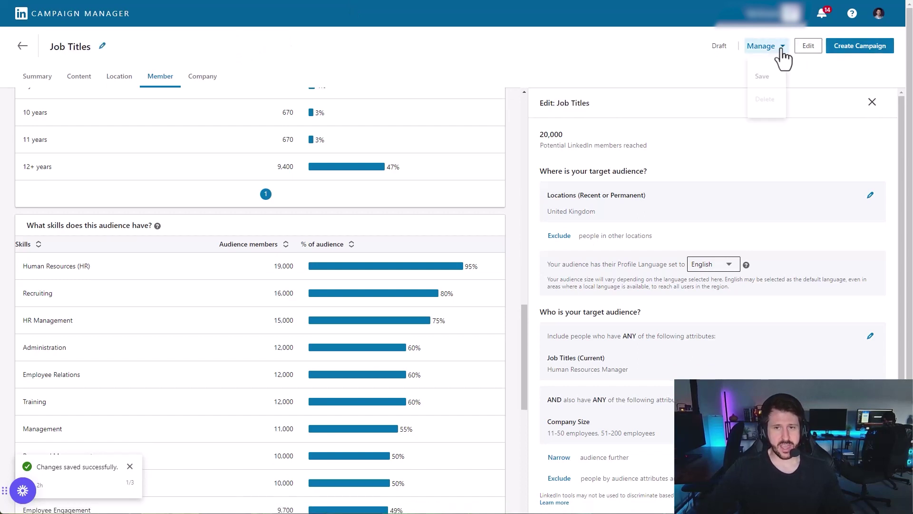
pyautogui.click(763, 78)
pyautogui.click(418, 220)
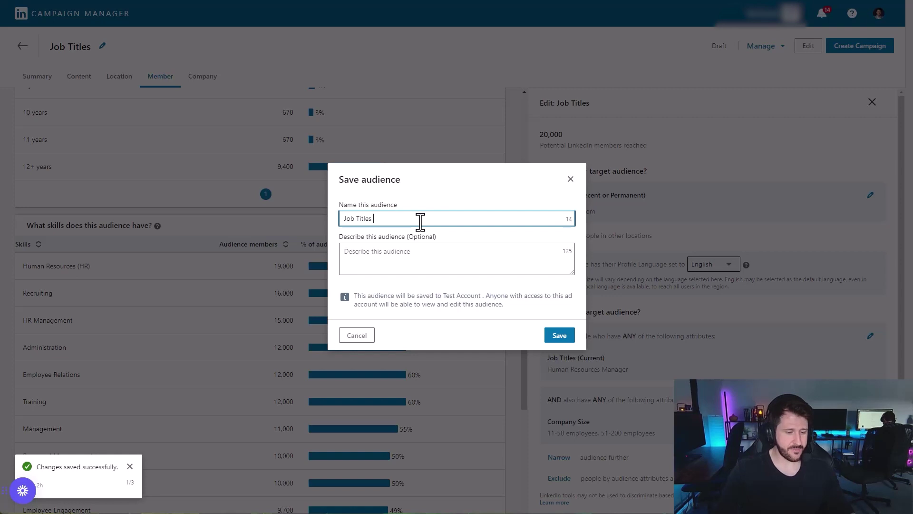
pyautogui.click(560, 335)
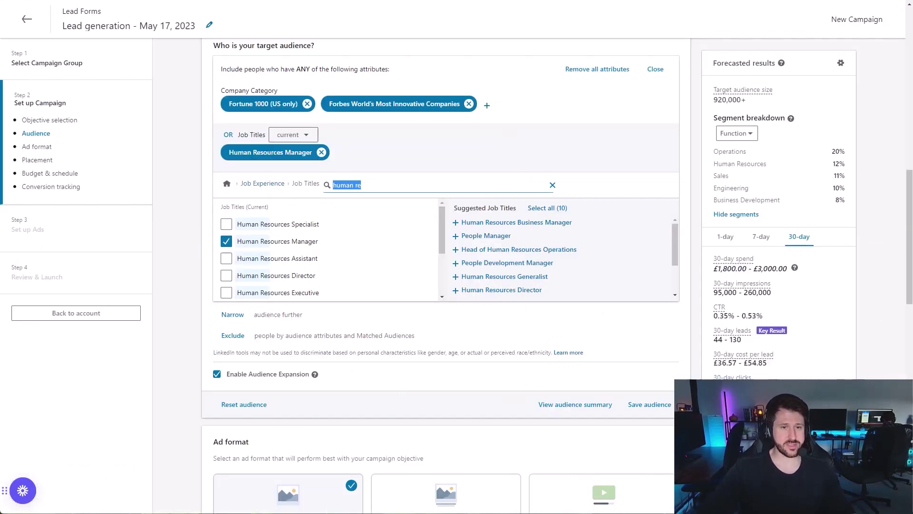
# - In the lead generation campaign, close the attribute editing and check the recently used saved audiences
pyautogui.click(655, 72)
pyautogui.scroll(6, 492, 136)
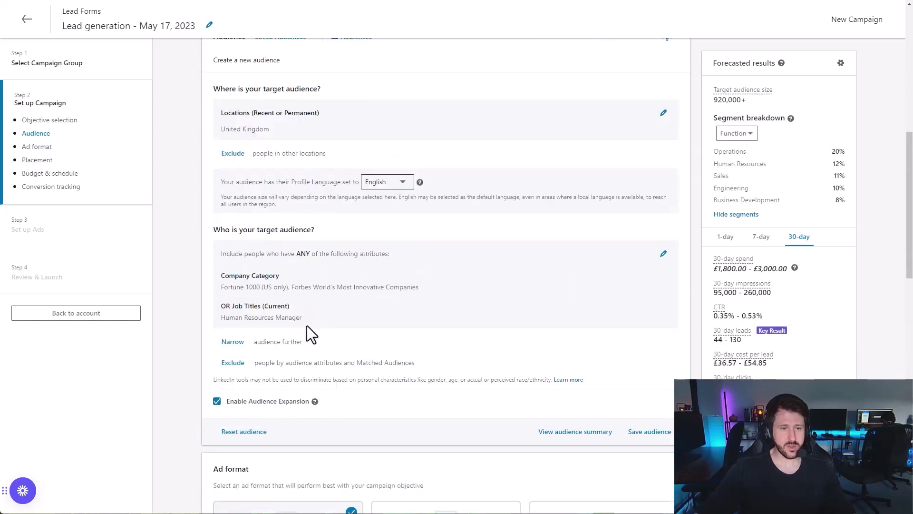
pyautogui.click(296, 139)
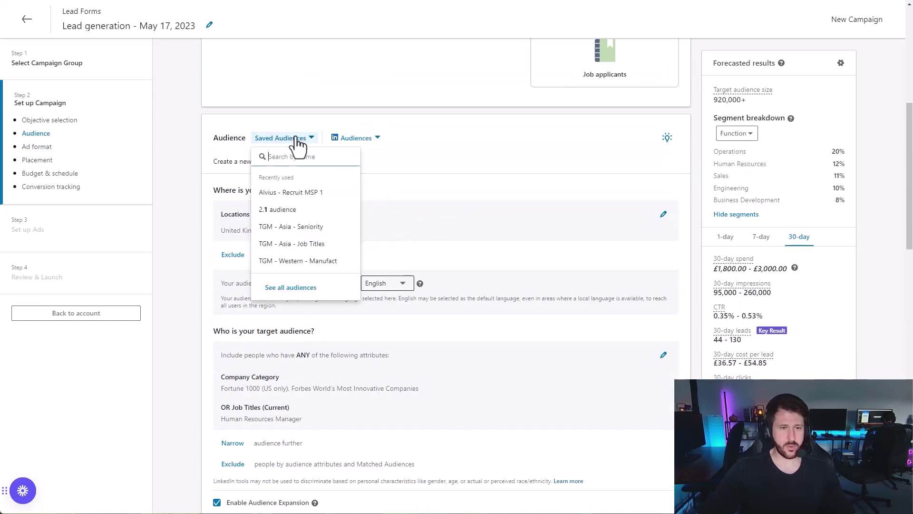
pyautogui.click(445, 128)
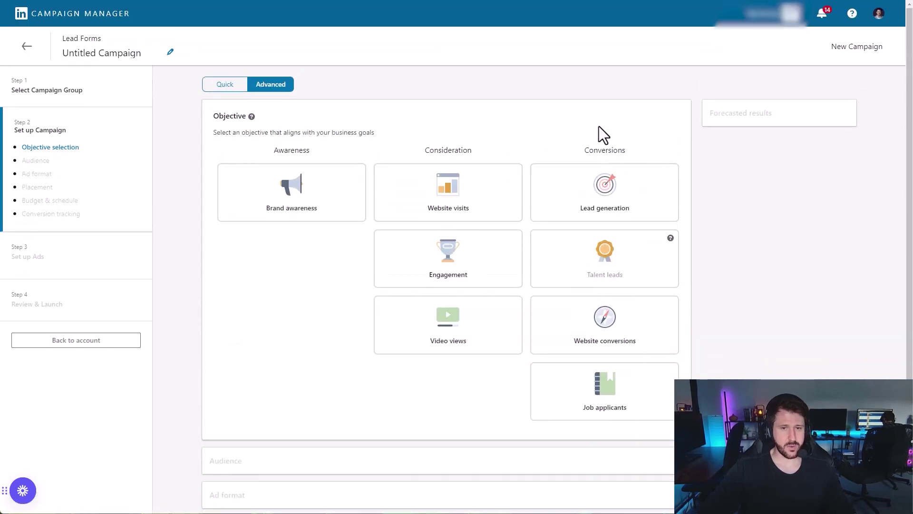
# - Set the campaign objective to Lead generation and load the saved audience Job Titles V1
pyautogui.click(605, 187)
pyautogui.click(285, 186)
pyautogui.click(284, 240)
pyautogui.click(564, 291)
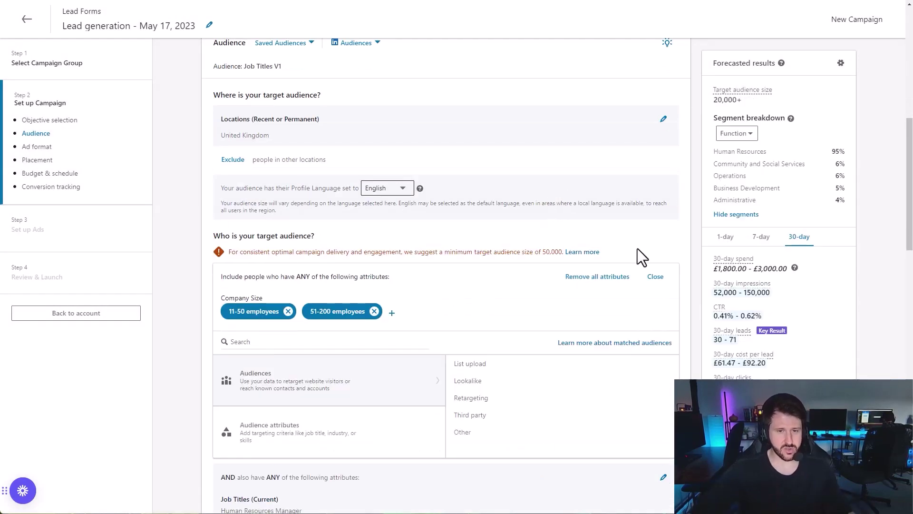
# - Close the company size criterion, turn off audience expansion and check the campaign's forecasted target audience size
pyautogui.click(655, 277)
pyautogui.scroll(-3, 518, 278)
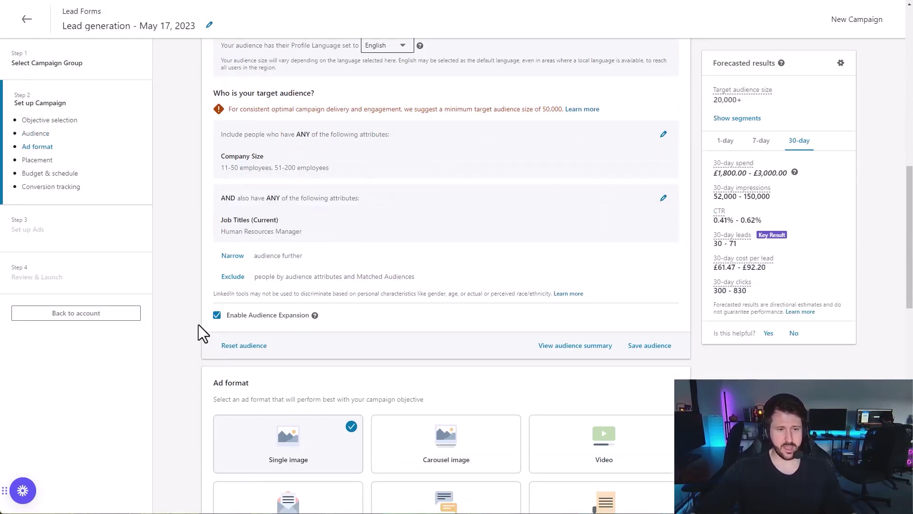
pyautogui.click(217, 315)
pyautogui.scroll(3, 161, 316)
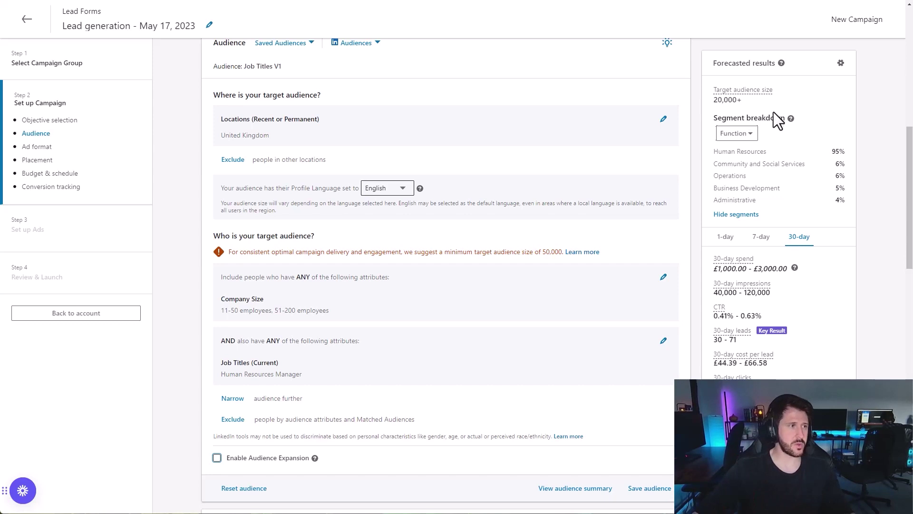
pyautogui.doubleClick(750, 100)
pyautogui.click(751, 101)
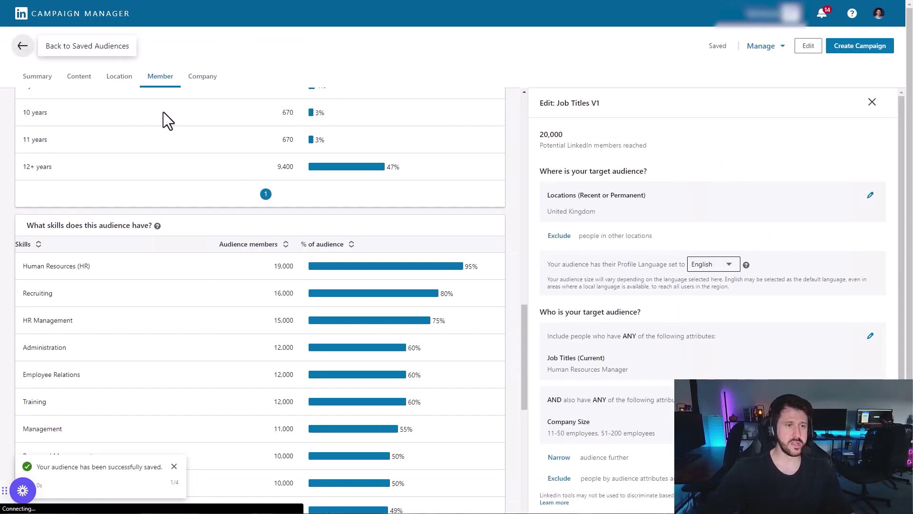
# - Start a new saved audience, close the open attribute picker and dismiss the draft audience notice
pyautogui.click(207, 115)
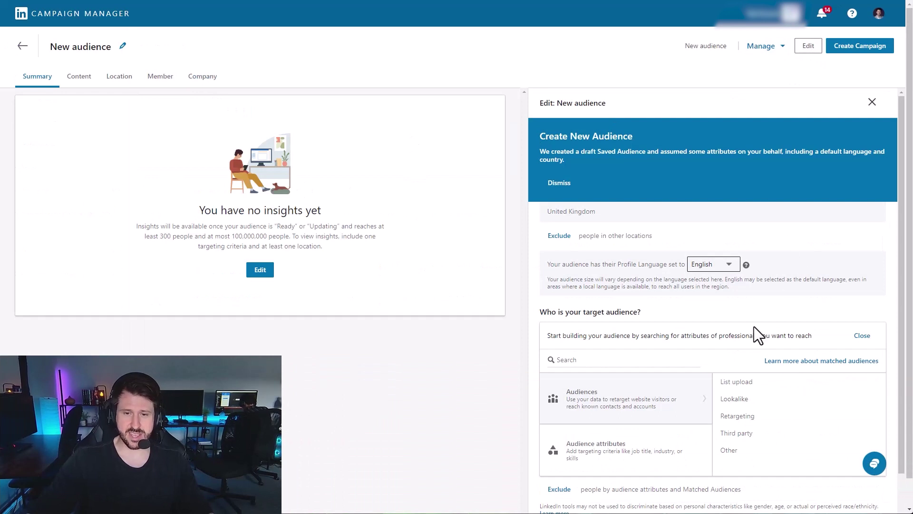
pyautogui.scroll(-1, 785, 305)
pyautogui.click(861, 292)
pyautogui.scroll(-1, 714, 266)
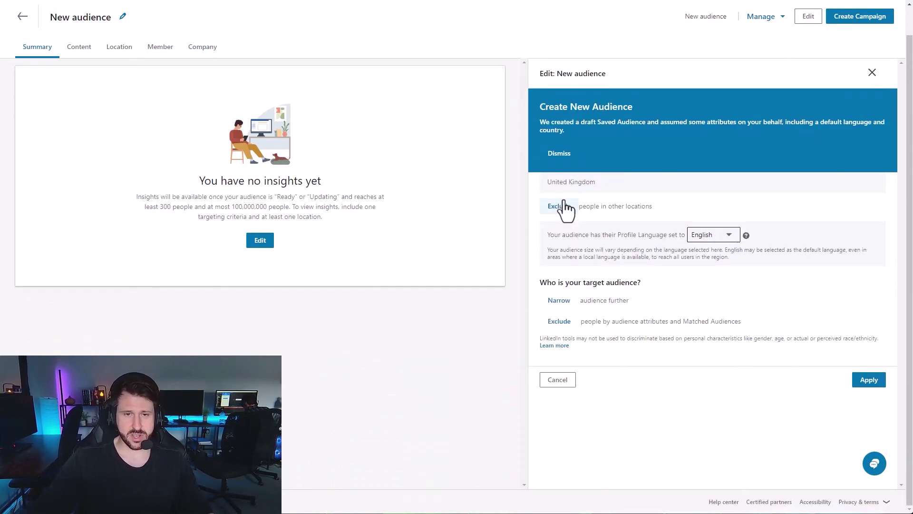
pyautogui.click(560, 156)
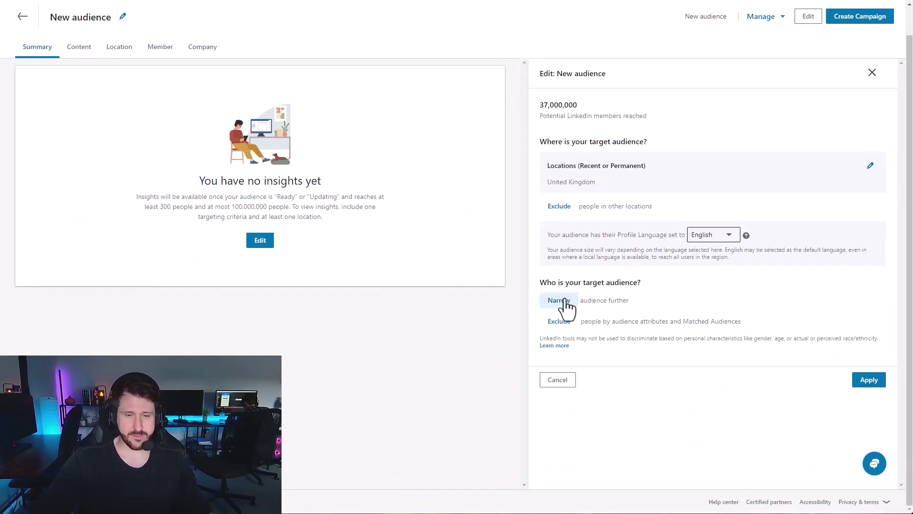
# - Restrict the audience to the company sizes 11-50 employees and 51-200 employees
pyautogui.click(566, 301)
pyautogui.scroll(-1, 590, 352)
pyautogui.click(577, 381)
pyautogui.click(743, 314)
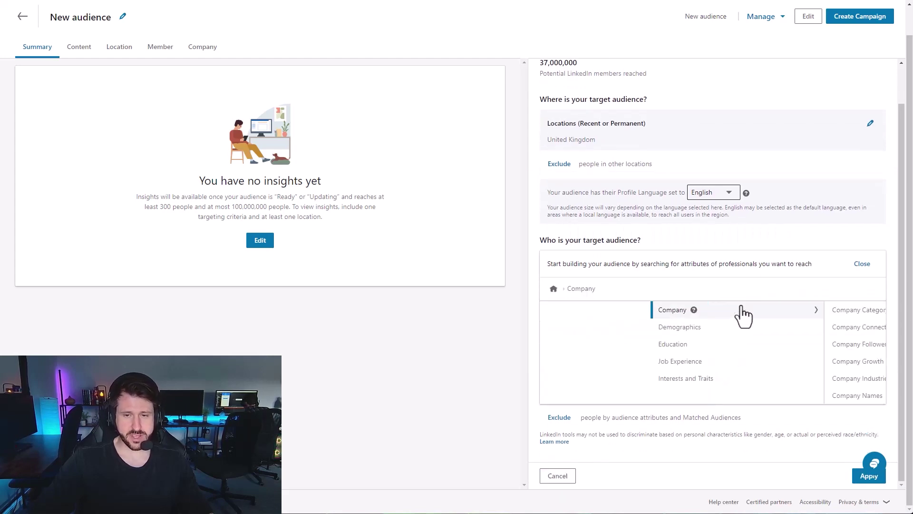
pyautogui.scroll(-2, 777, 363)
pyautogui.scroll(1, 747, 381)
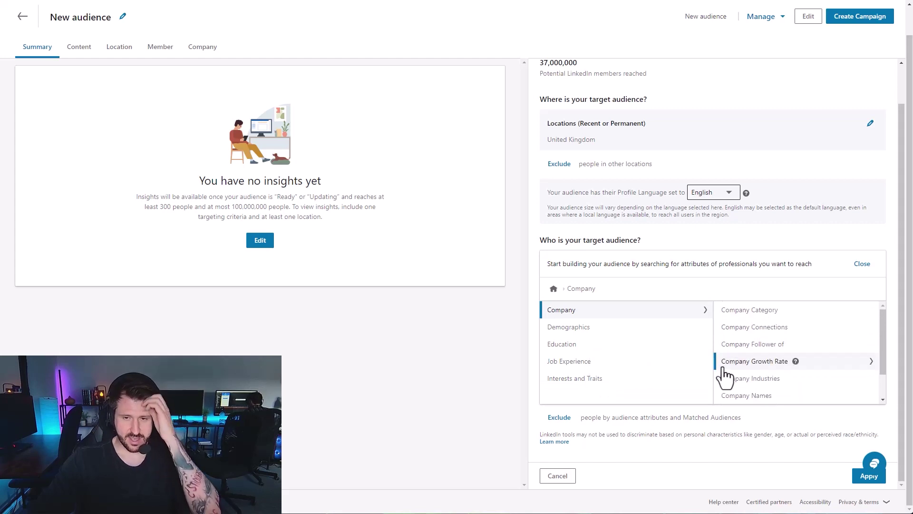
pyautogui.scroll(-1, 766, 394)
pyautogui.click(762, 397)
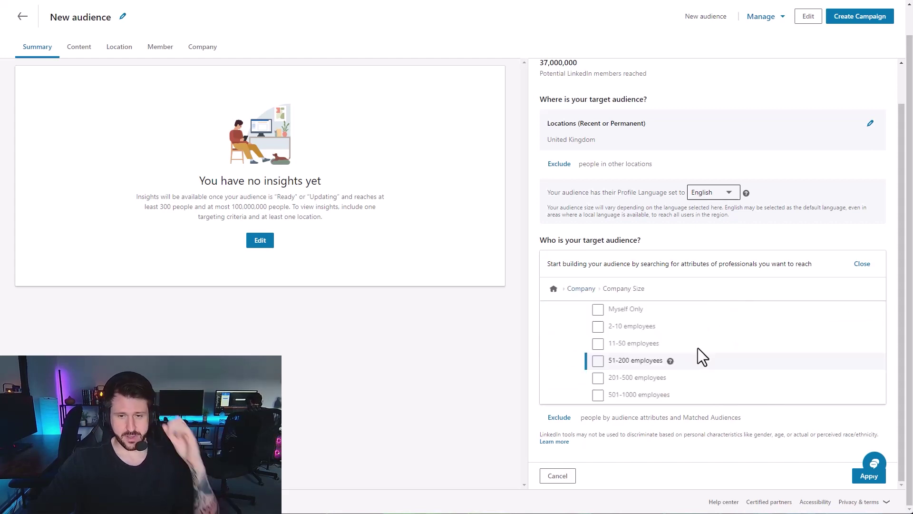
pyautogui.click(552, 342)
pyautogui.click(553, 402)
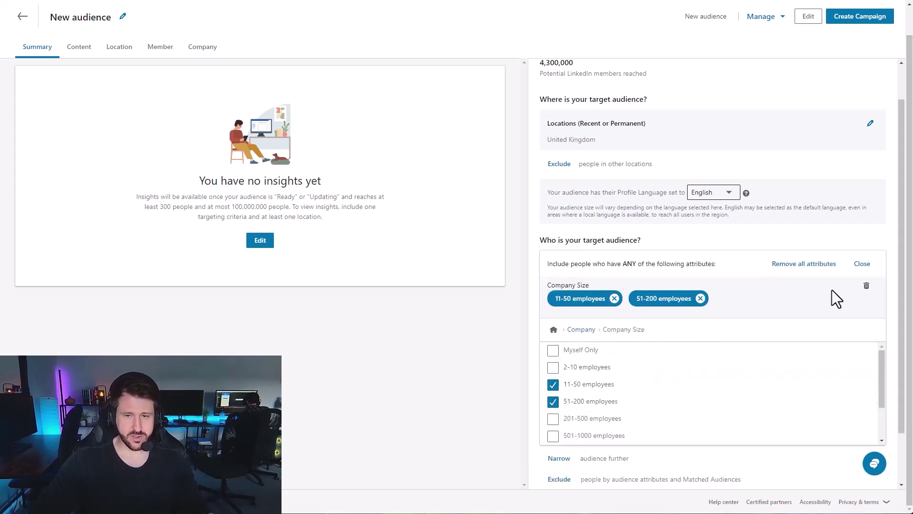
pyautogui.click(862, 264)
# - Narrow the audience further to members with the job function Human Resources
pyautogui.click(567, 360)
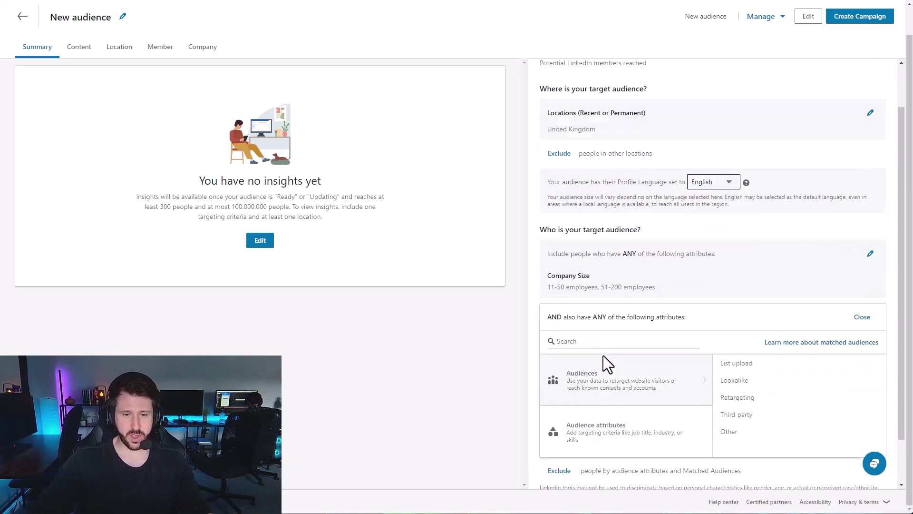
pyautogui.click(632, 378)
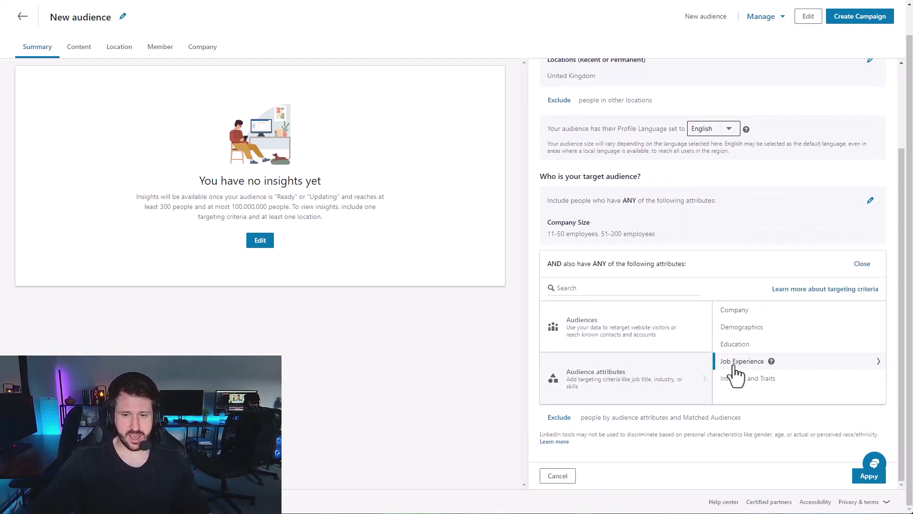
pyautogui.click(736, 363)
pyautogui.click(746, 311)
pyautogui.click(663, 286)
pyautogui.write('human')
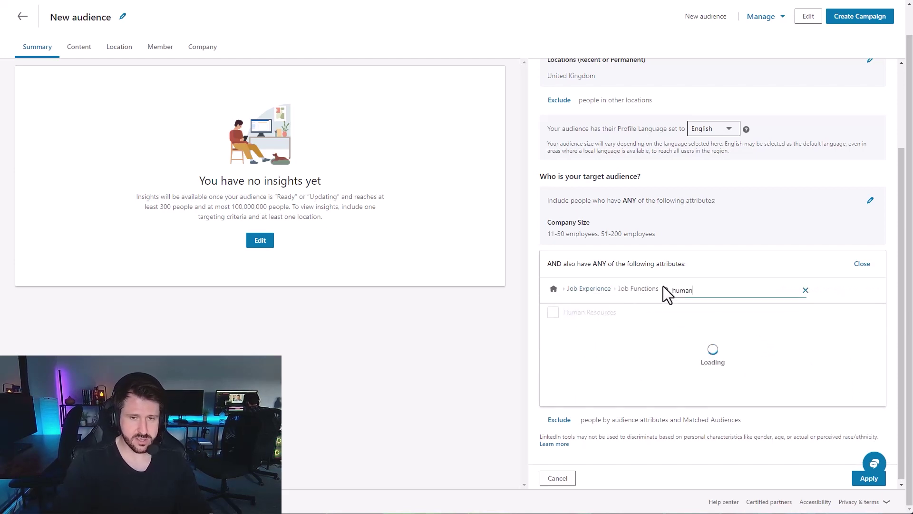
pyautogui.click(553, 311)
pyautogui.click(861, 265)
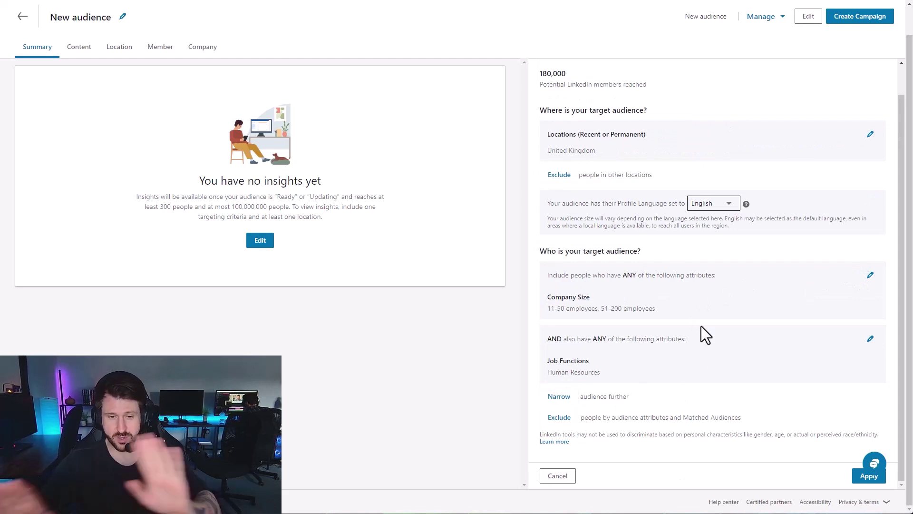
# - Add the job seniority Manager as a further narrowing criterion and review the potential reach and criteria
pyautogui.click(560, 397)
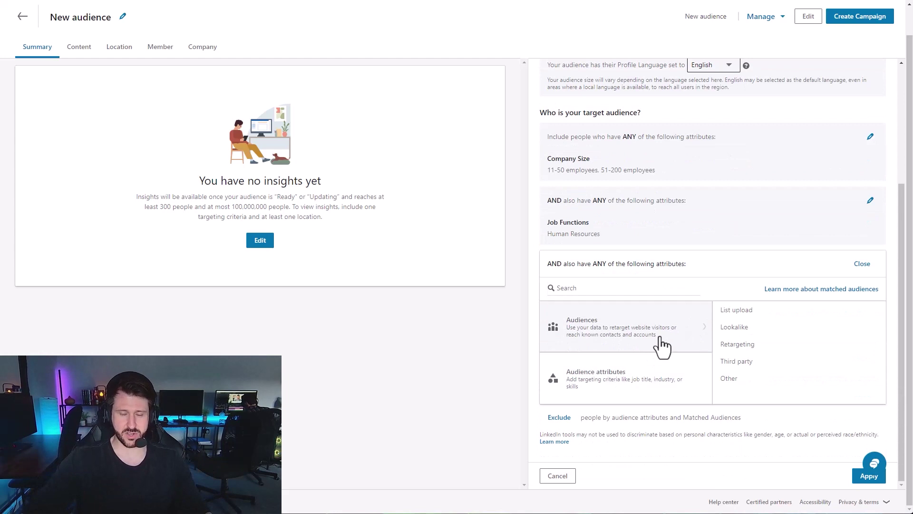
pyautogui.click(577, 288)
pyautogui.moveTo(609, 380)
pyautogui.click(760, 360)
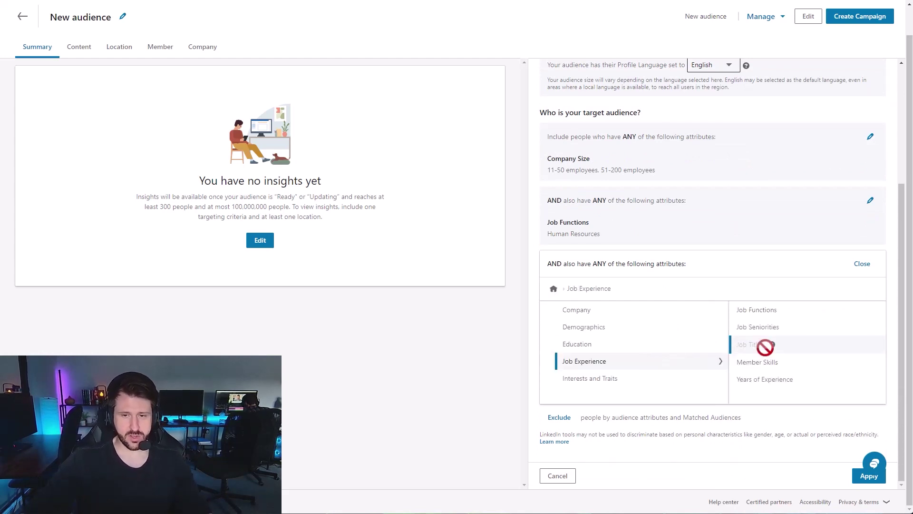
pyautogui.click(800, 332)
pyautogui.click(554, 377)
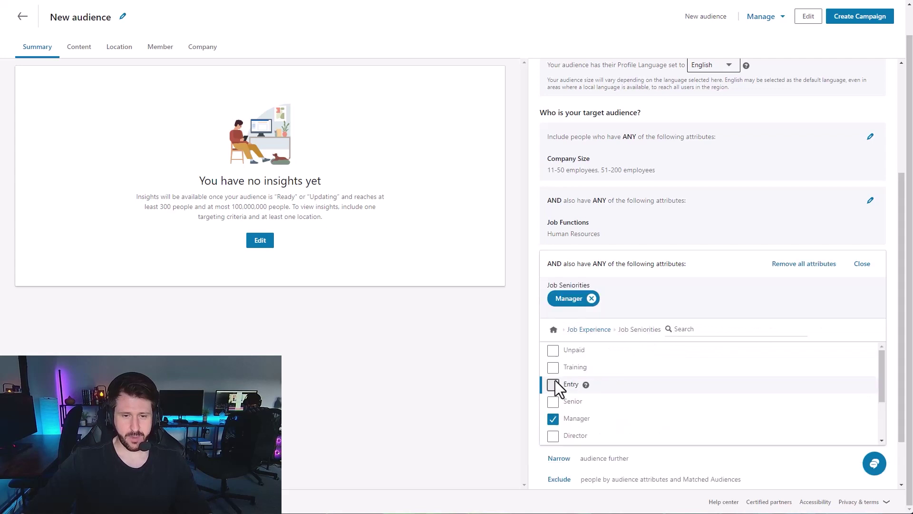
pyautogui.click(862, 265)
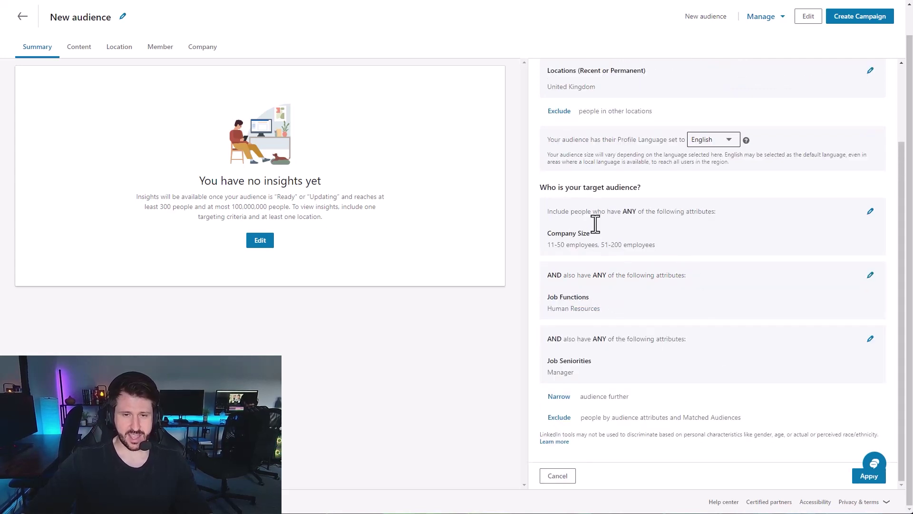
pyautogui.scroll(2, 728, 161)
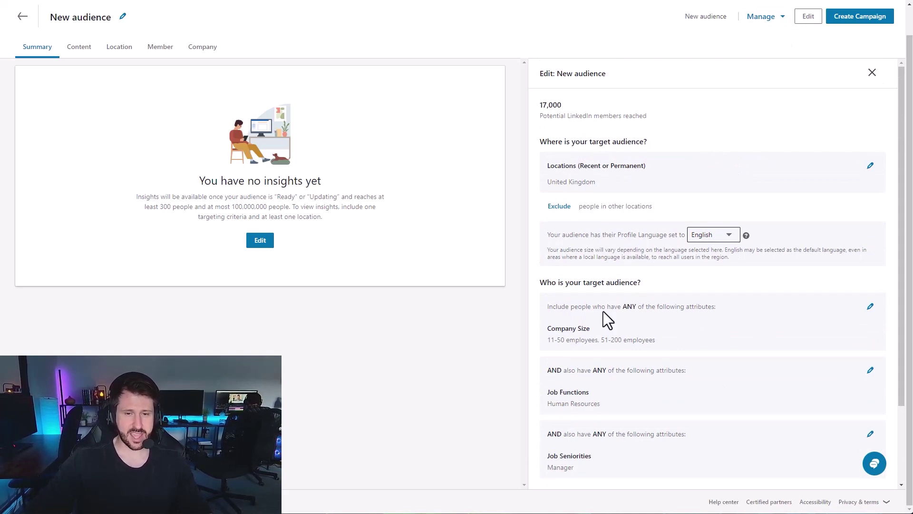
pyautogui.scroll(-2, 604, 311)
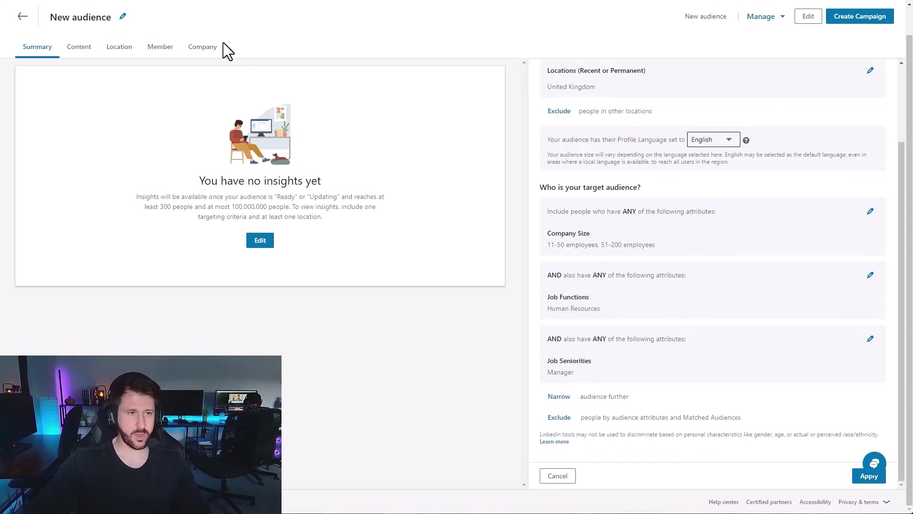
# - Apply the targeting criteria and bring up the audience's content, location and member insights
pyautogui.click(866, 477)
pyautogui.click(80, 48)
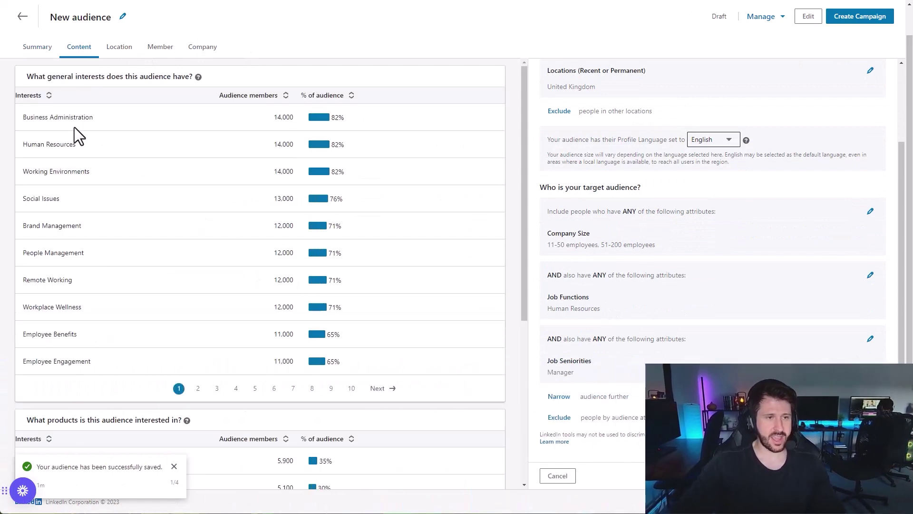
pyautogui.click(120, 49)
pyautogui.click(160, 50)
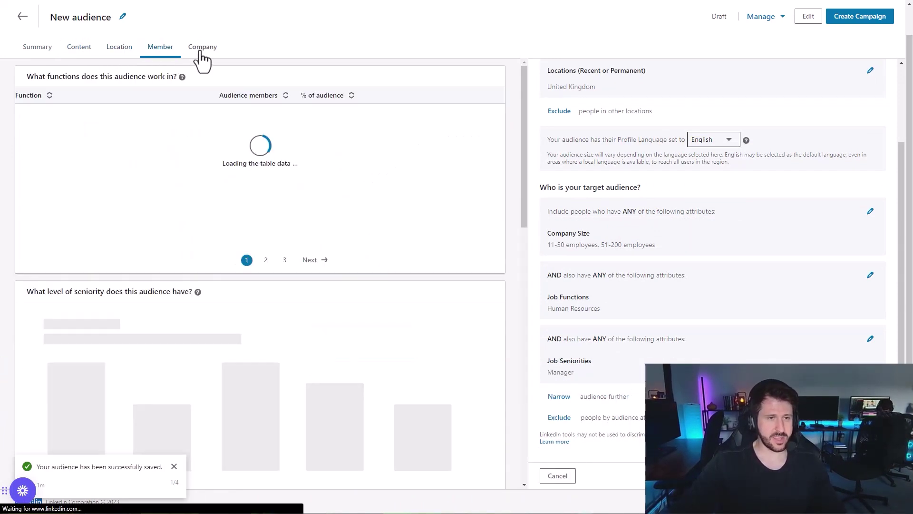
# - Examine the member insights for the audience's job functions, seniority levels, years of experience and skills
pyautogui.scroll(-7, 219, 176)
pyautogui.scroll(-2, 176, 214)
pyautogui.scroll(3, 186, 179)
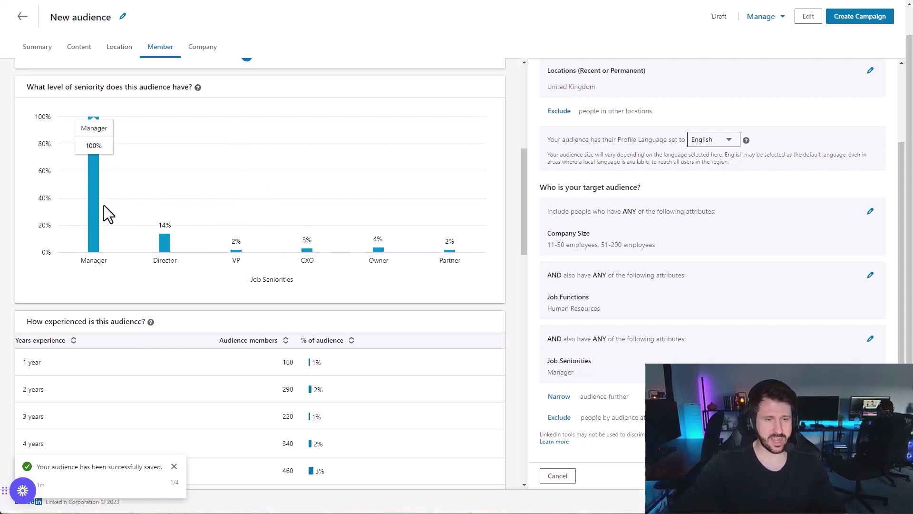
pyautogui.scroll(-7, 103, 206)
pyautogui.scroll(3, 185, 216)
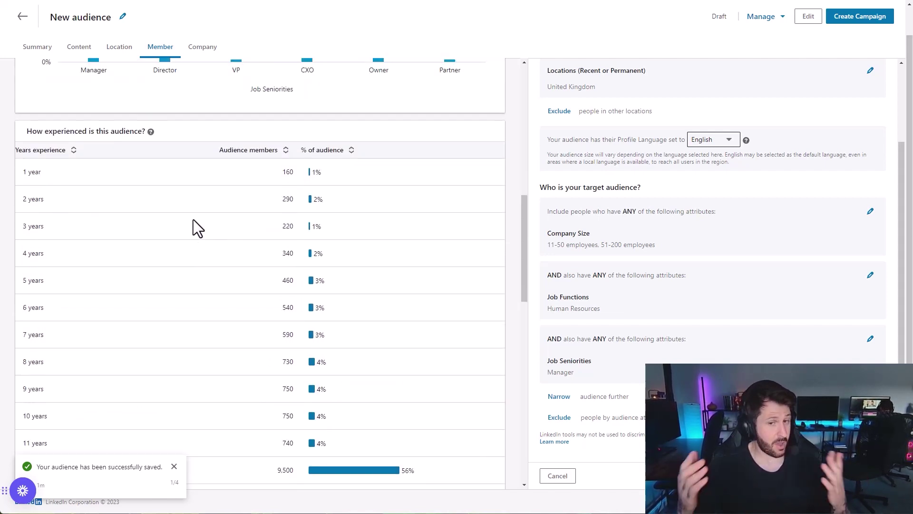
pyautogui.scroll(-3, 315, 328)
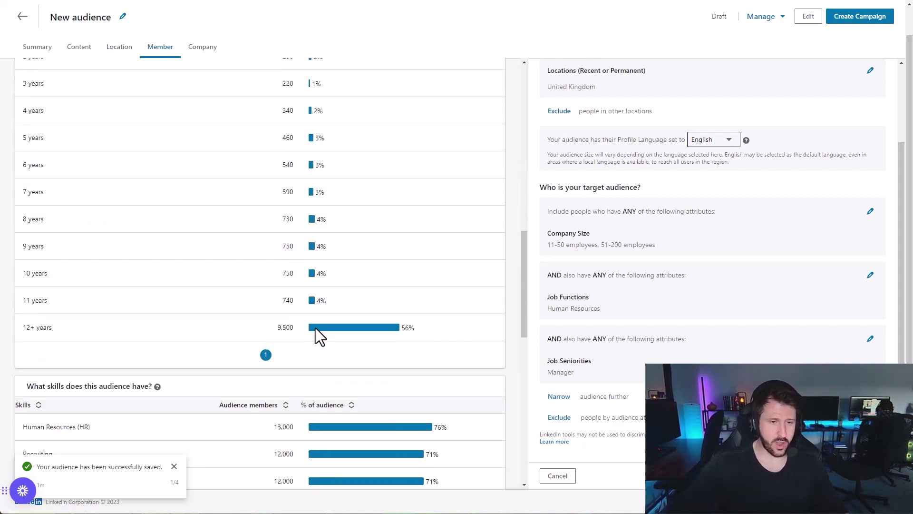
pyautogui.scroll(12, 226, 315)
pyautogui.scroll(1, 214, 286)
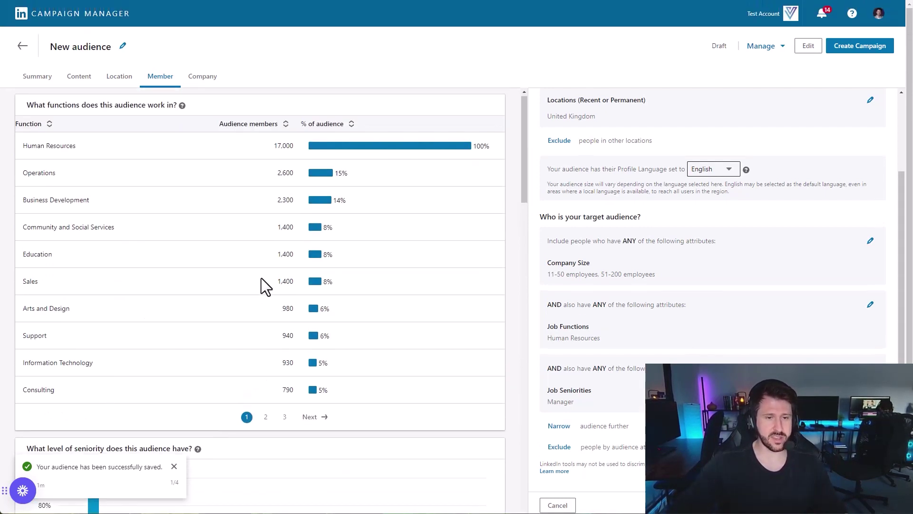
pyautogui.scroll(-5, 277, 236)
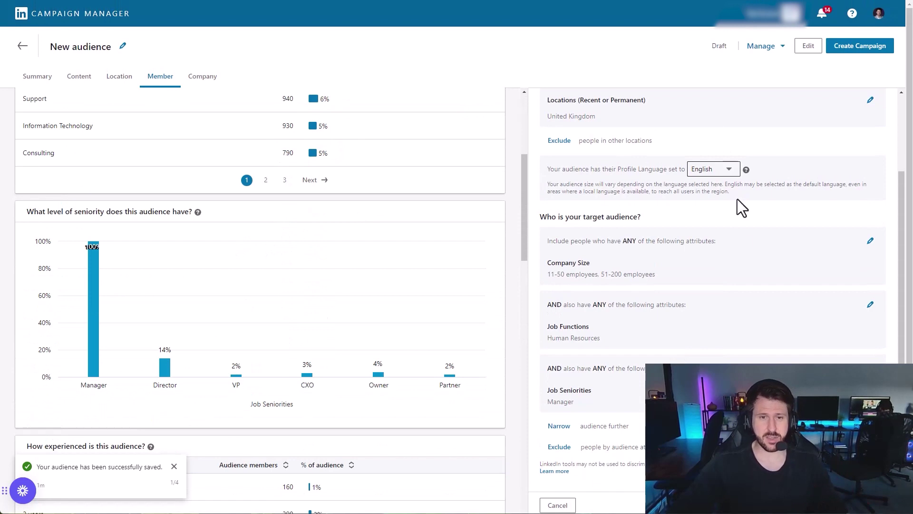
pyautogui.scroll(-1, 740, 239)
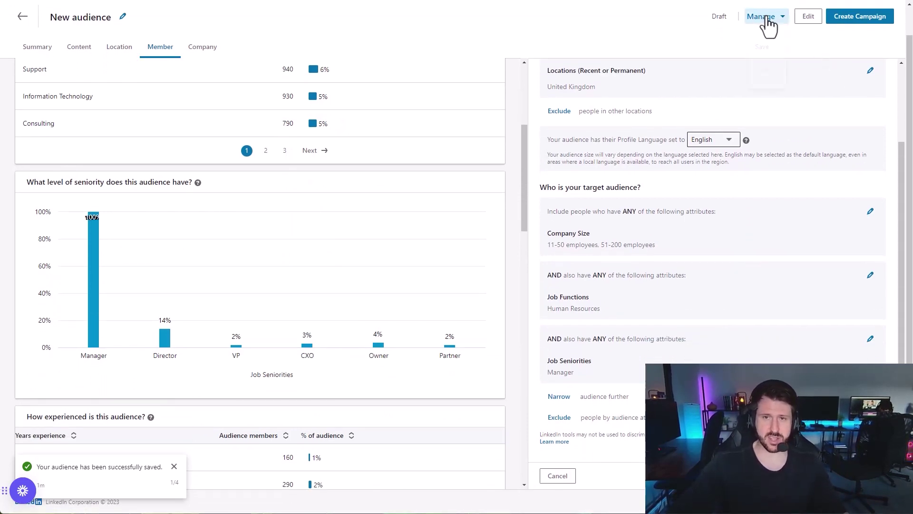
# - Save the audience under the name Job Sen + Function
pyautogui.click(764, 47)
pyautogui.tripleClick(413, 218)
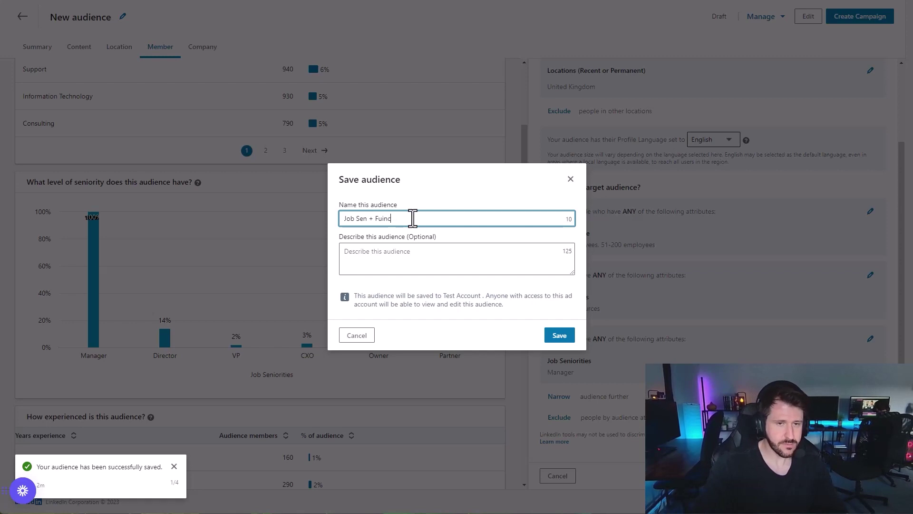
pyautogui.click(556, 339)
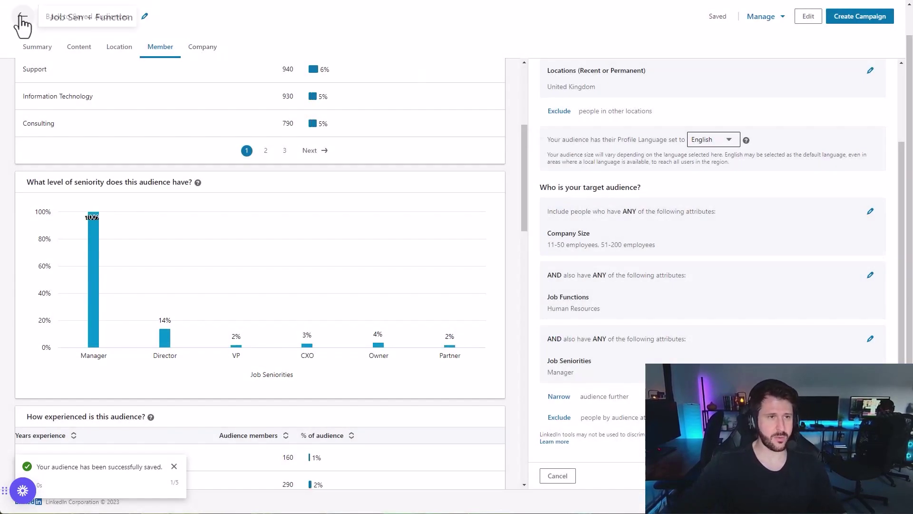
# - Return to the saved audiences, create another new audience and dismiss its draft notice
pyautogui.click(21, 20)
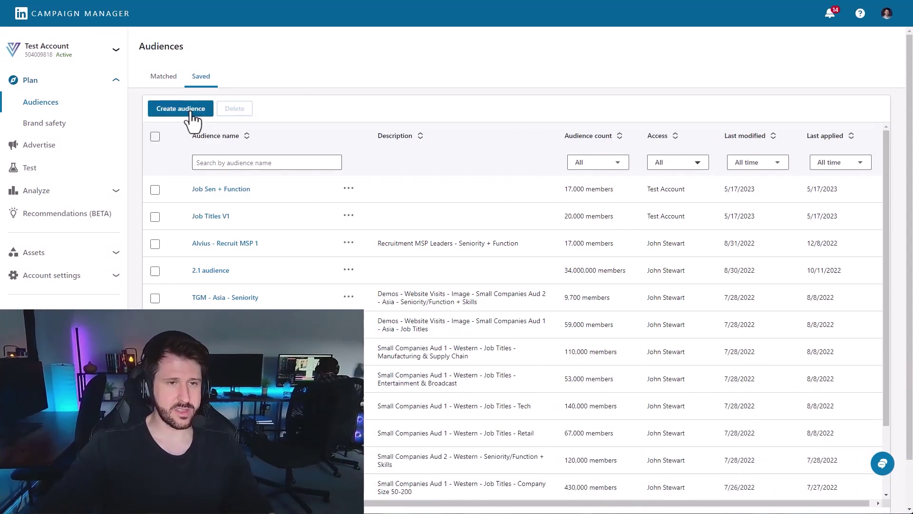
pyautogui.click(193, 110)
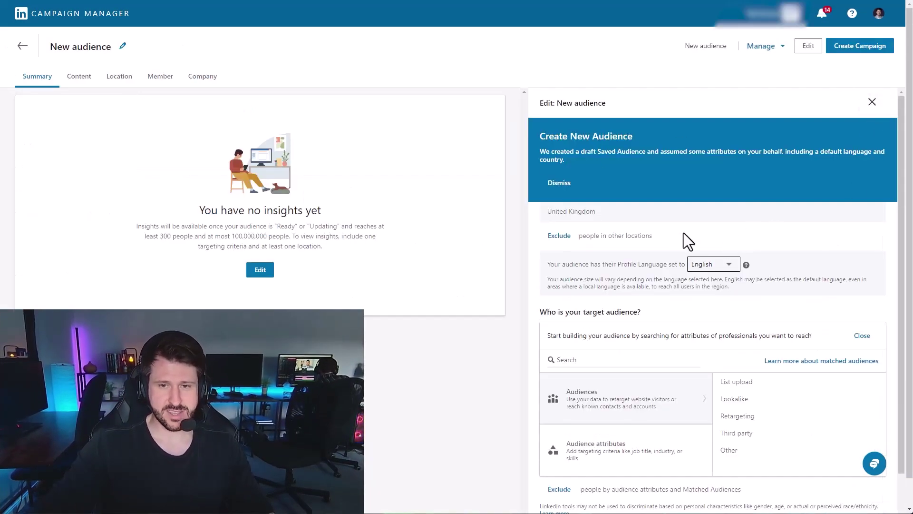
pyautogui.click(559, 184)
# - Limit the second new audience to companies with 11-50 employees and 51-200 employees
pyautogui.click(633, 408)
pyautogui.click(737, 340)
pyautogui.scroll(-2, 766, 406)
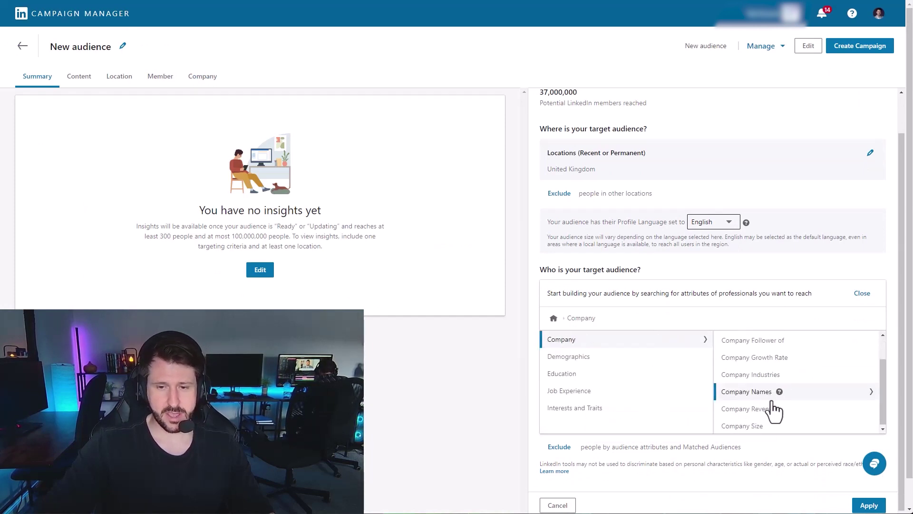
pyautogui.click(754, 427)
pyautogui.click(552, 373)
pyautogui.click(553, 397)
pyautogui.click(553, 397)
pyautogui.click(553, 431)
pyautogui.click(863, 293)
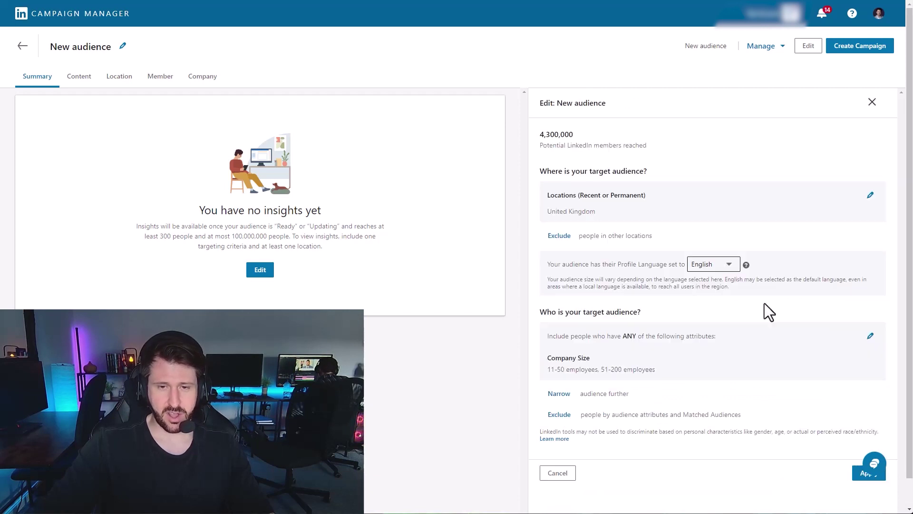
# - Narrow the company-size audience to members with the job seniority Manager
pyautogui.scroll(-1, 619, 357)
pyautogui.click(558, 366)
pyautogui.scroll(-2, 613, 404)
pyautogui.click(608, 381)
pyautogui.click(746, 362)
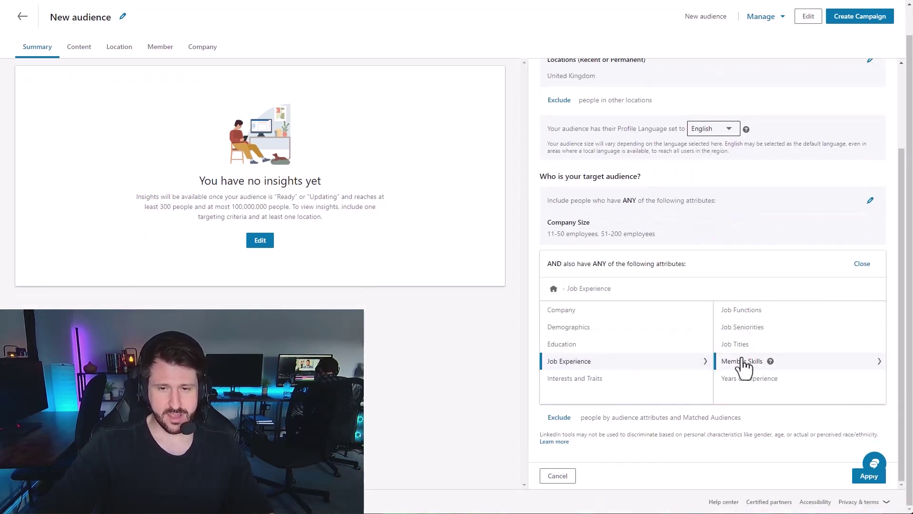
pyautogui.click(743, 329)
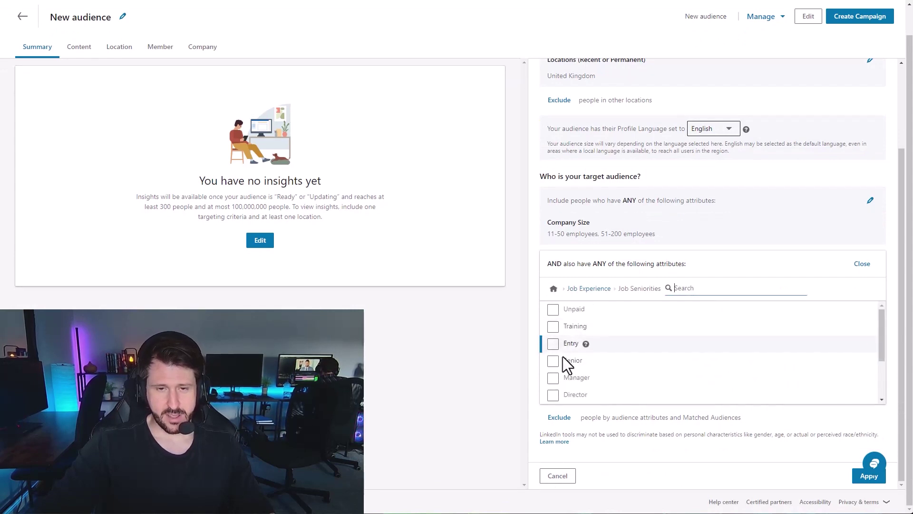
pyautogui.click(553, 378)
pyautogui.click(862, 264)
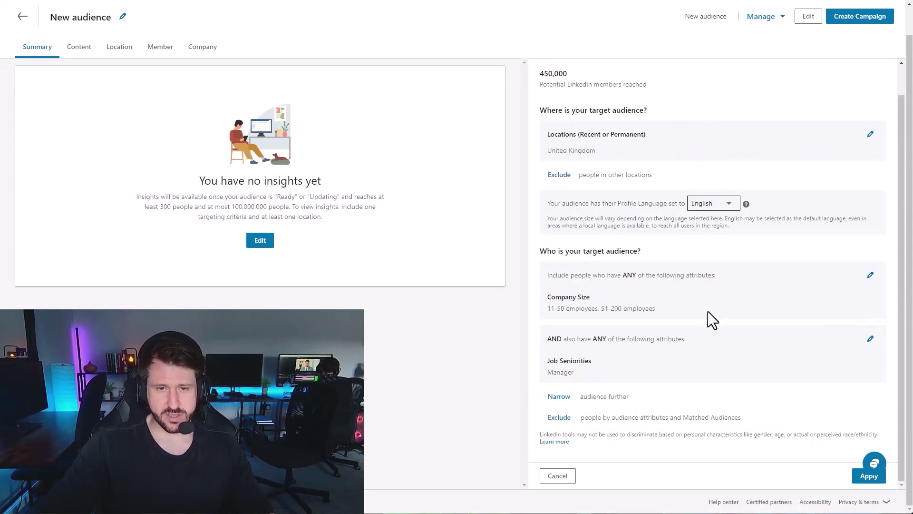
# - Narrow the audience further to members with the job function Human Resources
pyautogui.click(566, 404)
pyautogui.scroll(-3, 594, 402)
pyautogui.click(616, 404)
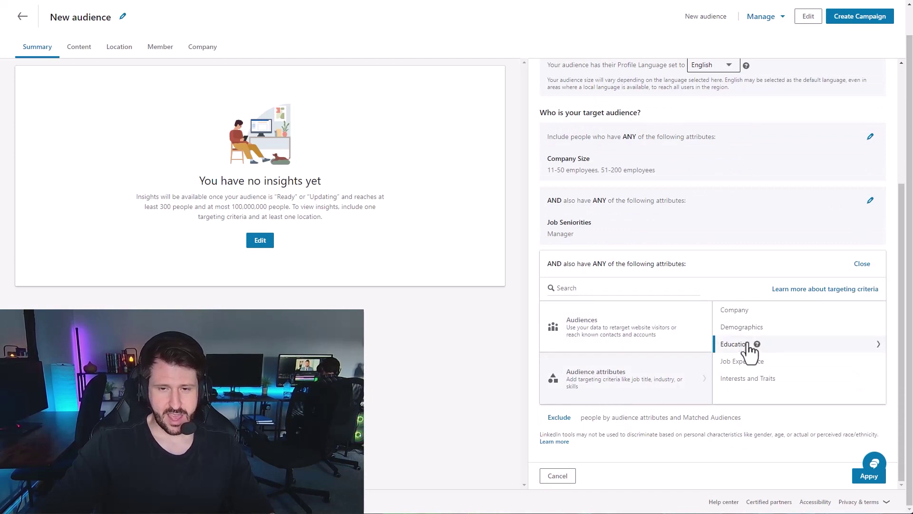
pyautogui.click(754, 361)
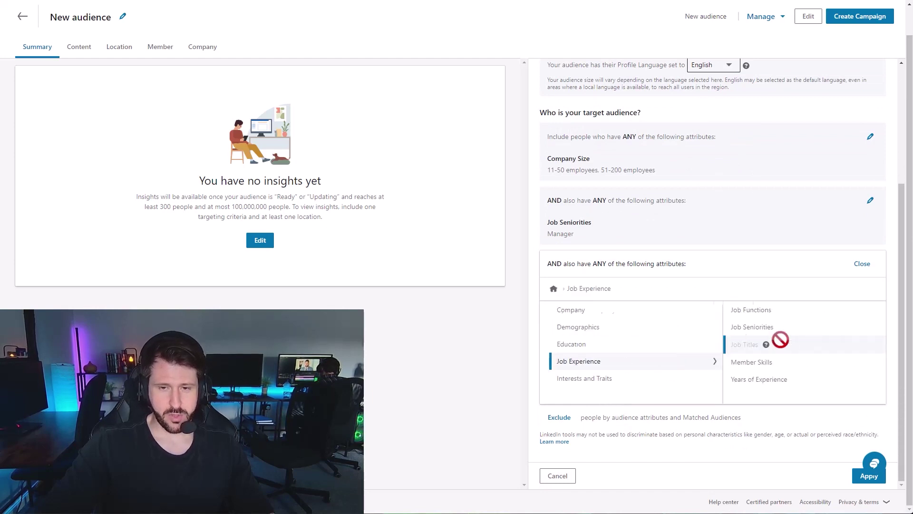
pyautogui.click(740, 315)
pyautogui.scroll(-5, 561, 355)
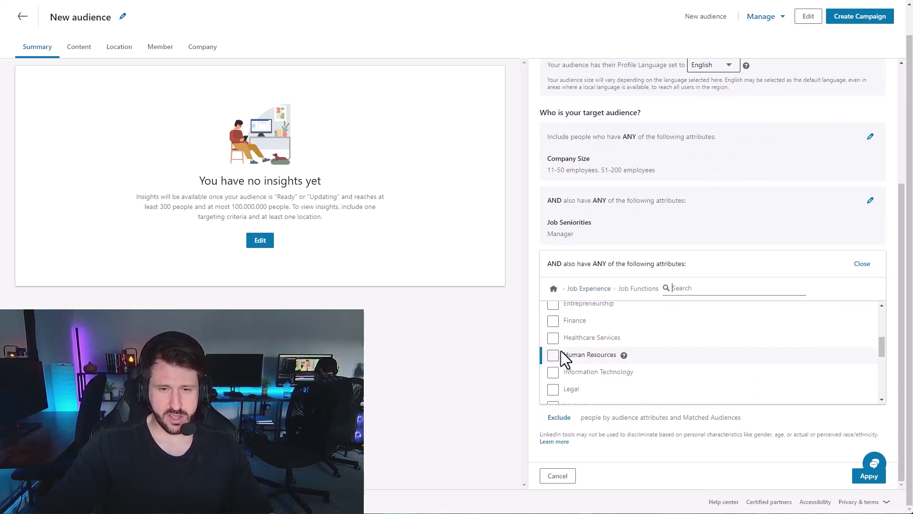
pyautogui.click(553, 355)
pyautogui.click(862, 264)
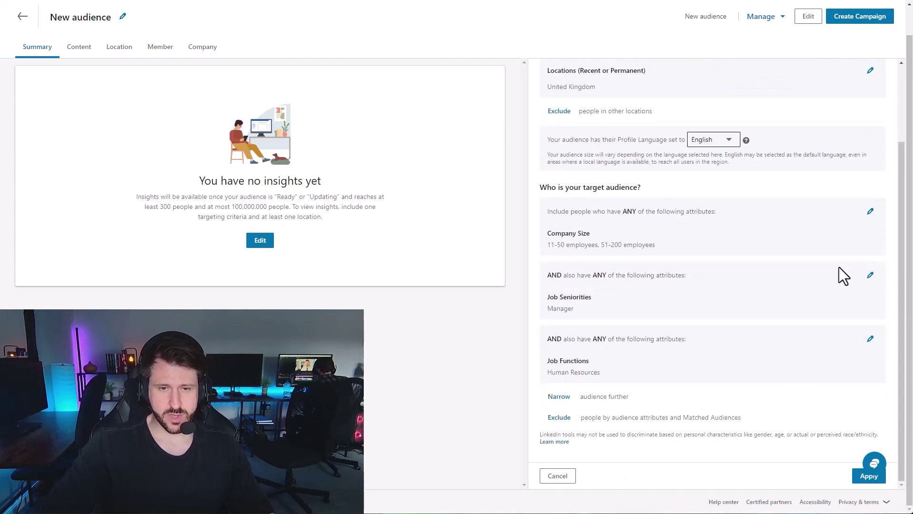
# - Narrow the audience further to the member skill Recruiting, found by searching "recruit", and apply the targeting
pyautogui.click(556, 397)
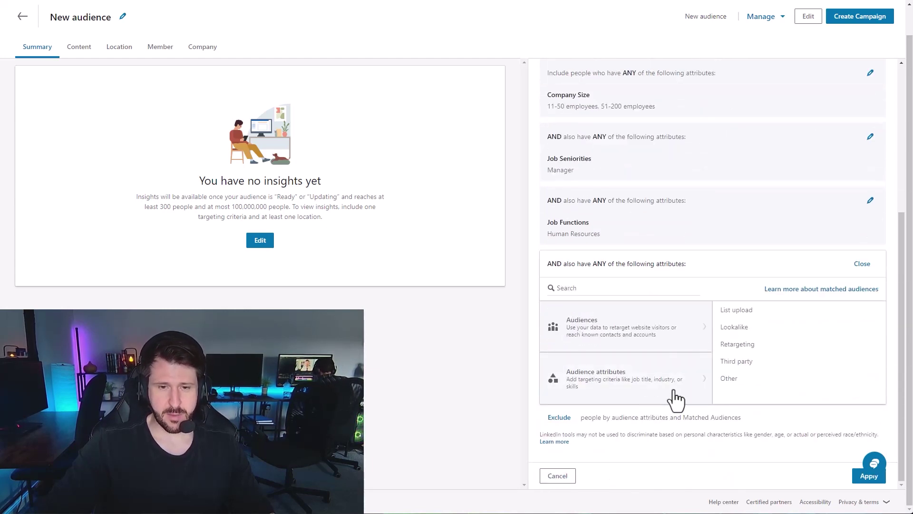
pyautogui.click(745, 363)
pyautogui.click(779, 365)
pyautogui.write('recruit')
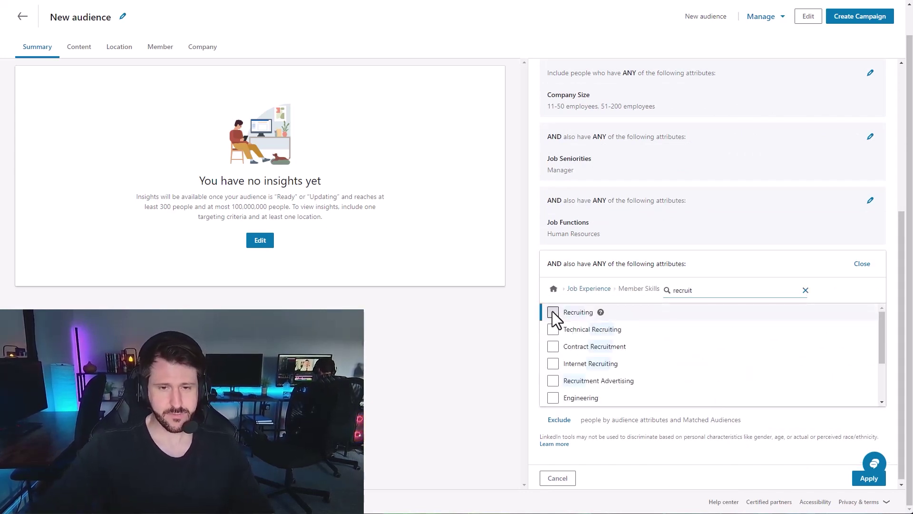
pyautogui.click(552, 311)
pyautogui.click(863, 264)
pyautogui.scroll(3, 757, 280)
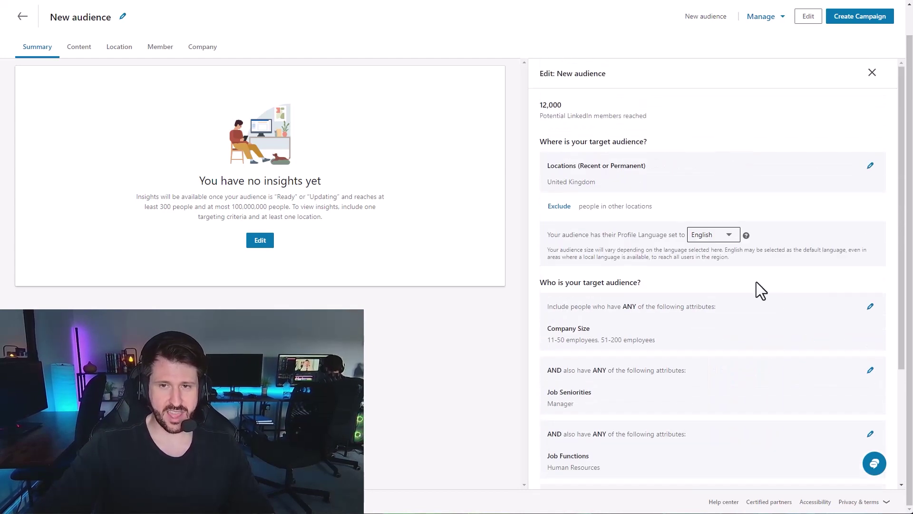
pyautogui.scroll(-3, 755, 283)
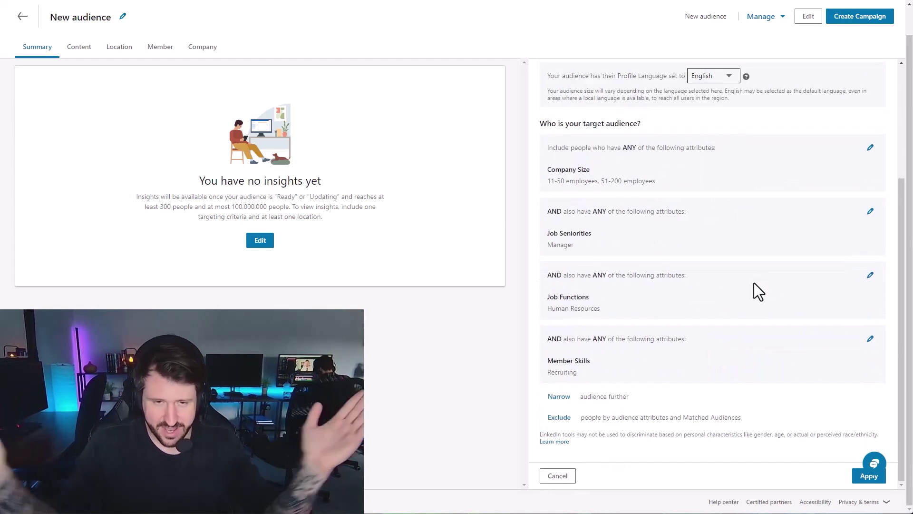
pyautogui.click(855, 477)
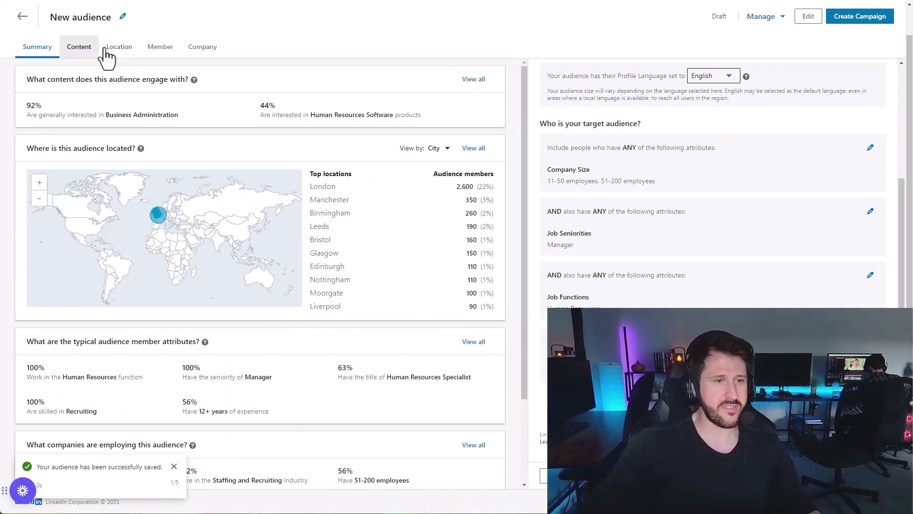
# - Examine the audience's content, location and member insights, including years of experience and skills, and compare them with the targeting criteria
pyautogui.click(91, 48)
pyautogui.click(121, 50)
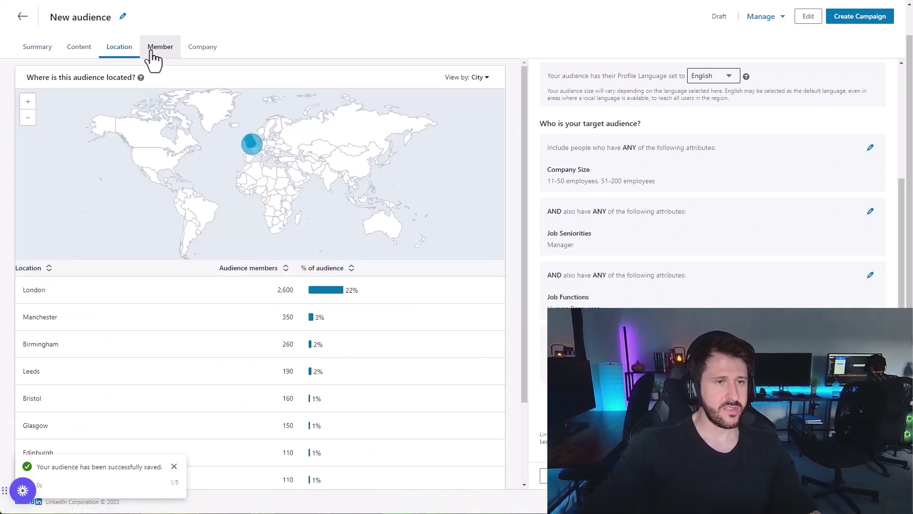
pyautogui.click(152, 53)
pyautogui.scroll(-15, 203, 250)
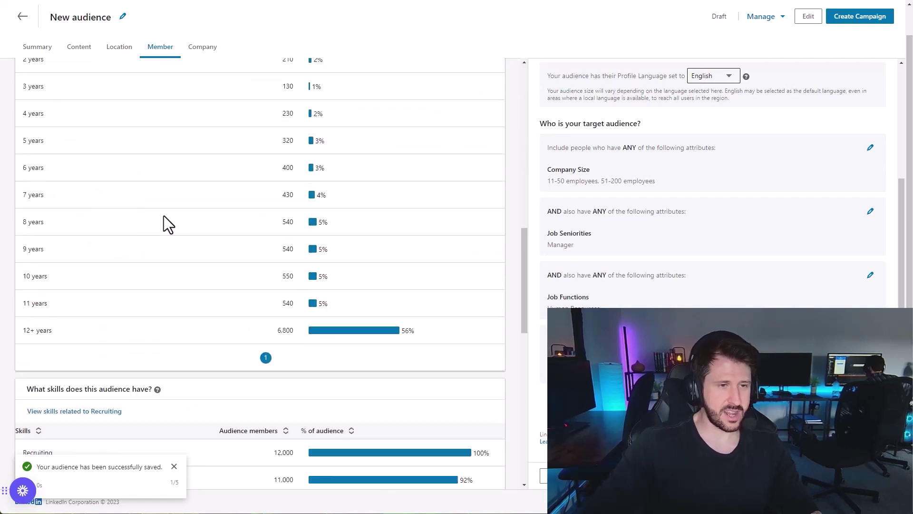
pyautogui.scroll(-6, 163, 215)
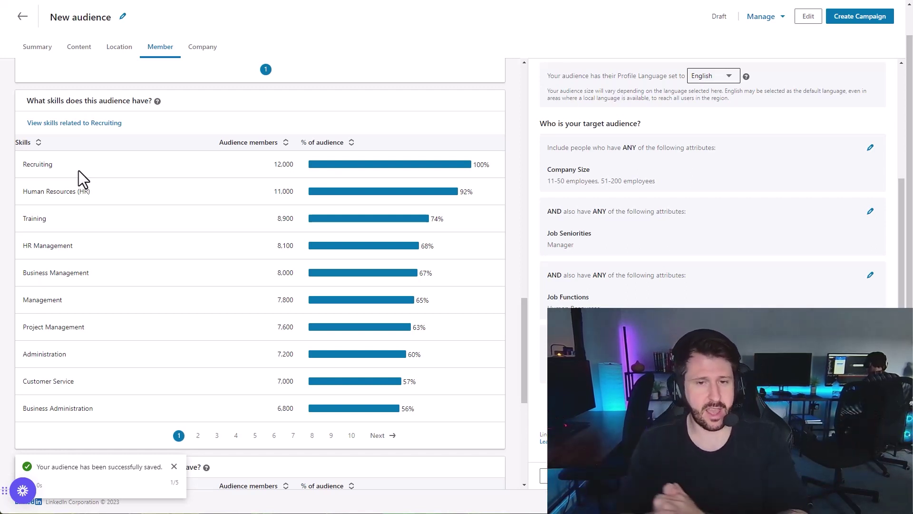
pyautogui.scroll(6, 400, 209)
pyautogui.scroll(4, 661, 138)
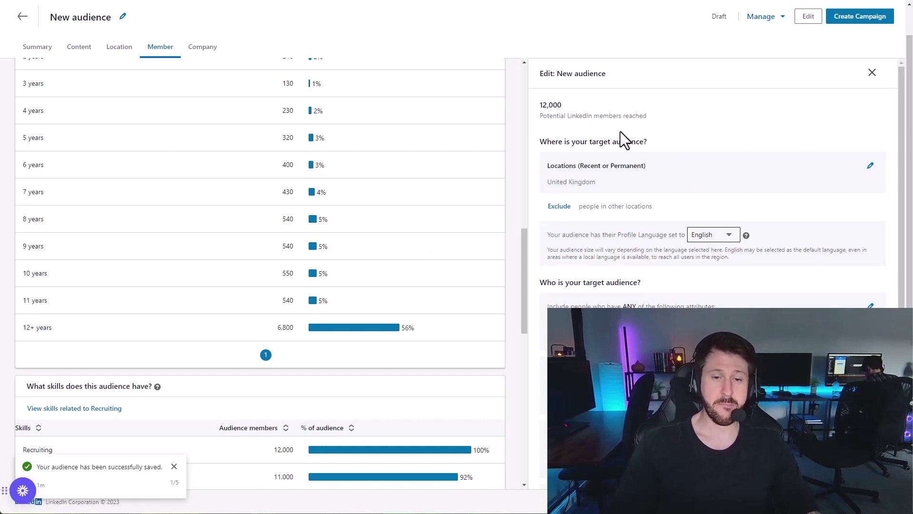
pyautogui.scroll(-3, 644, 268)
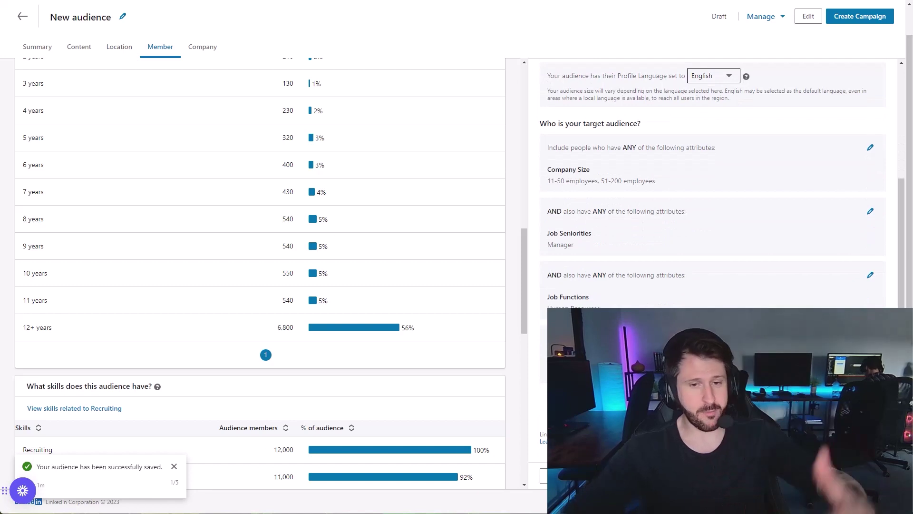